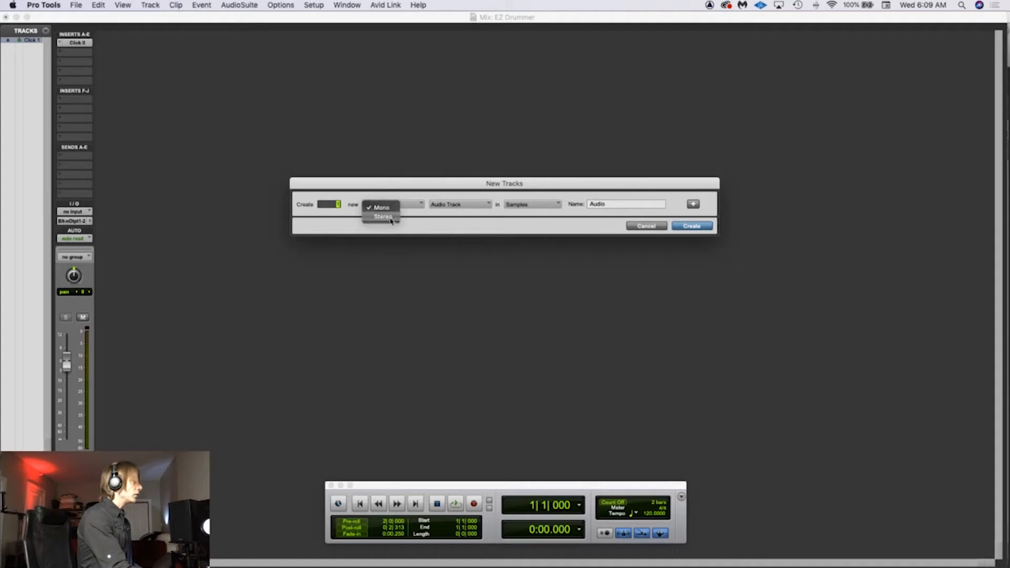
Create one new stereo instrument track in ticks named Drums
{"action": "left_click", "coordinate": [488, 206]}
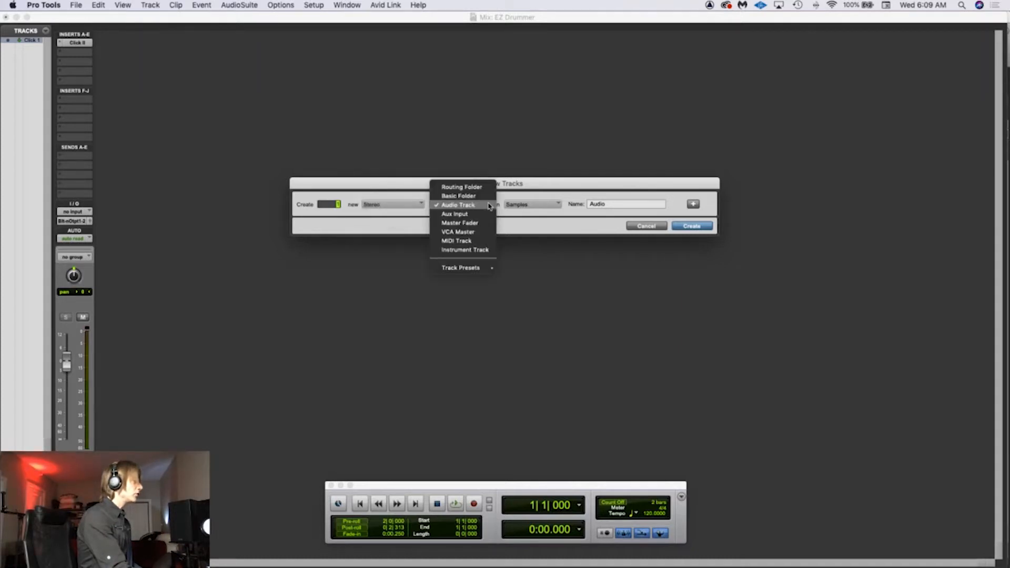
{"action": "left_click", "coordinate": [469, 250]}
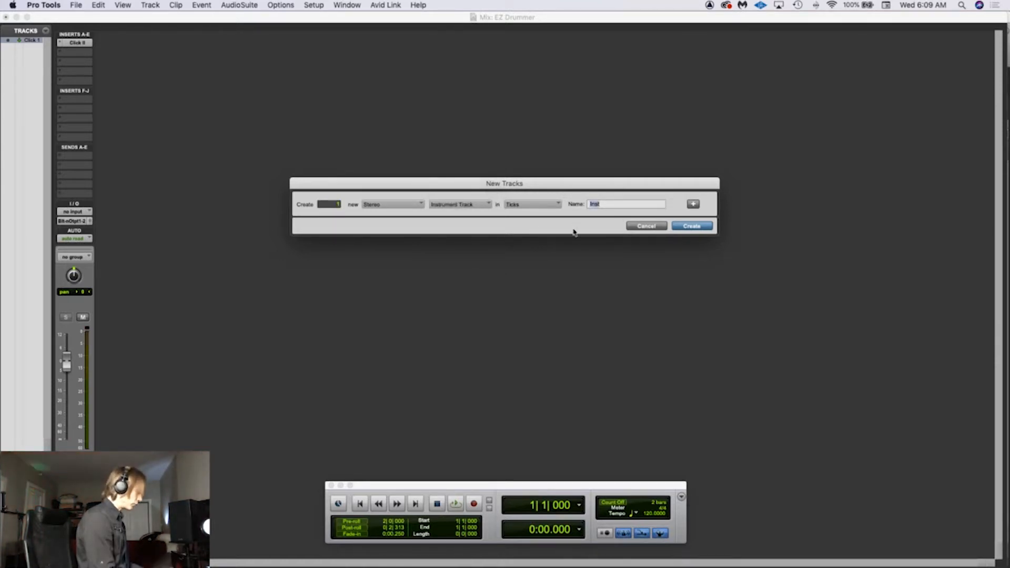
{"action": "type", "text": "Drums"}
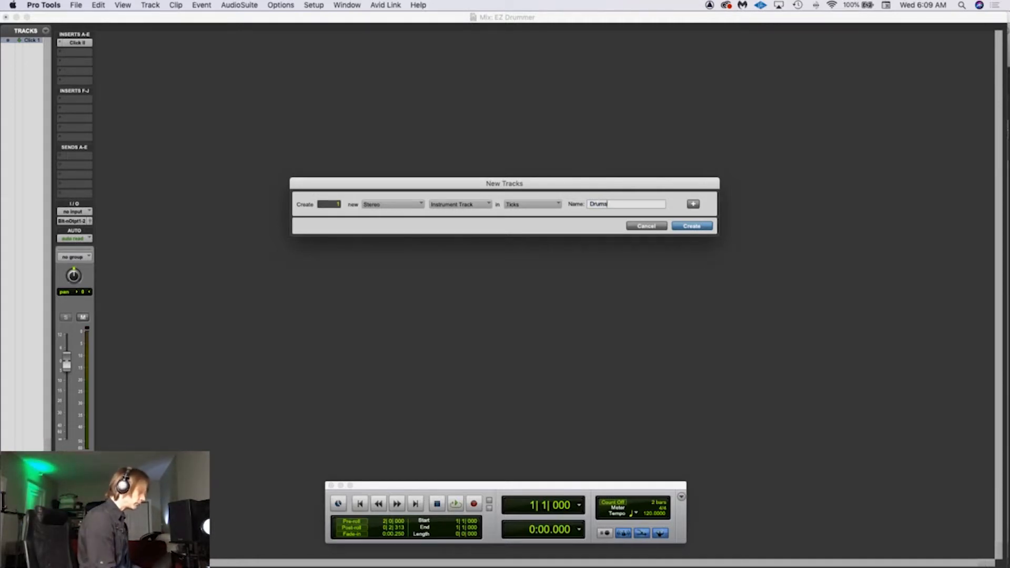
{"action": "key", "text": "Return"}
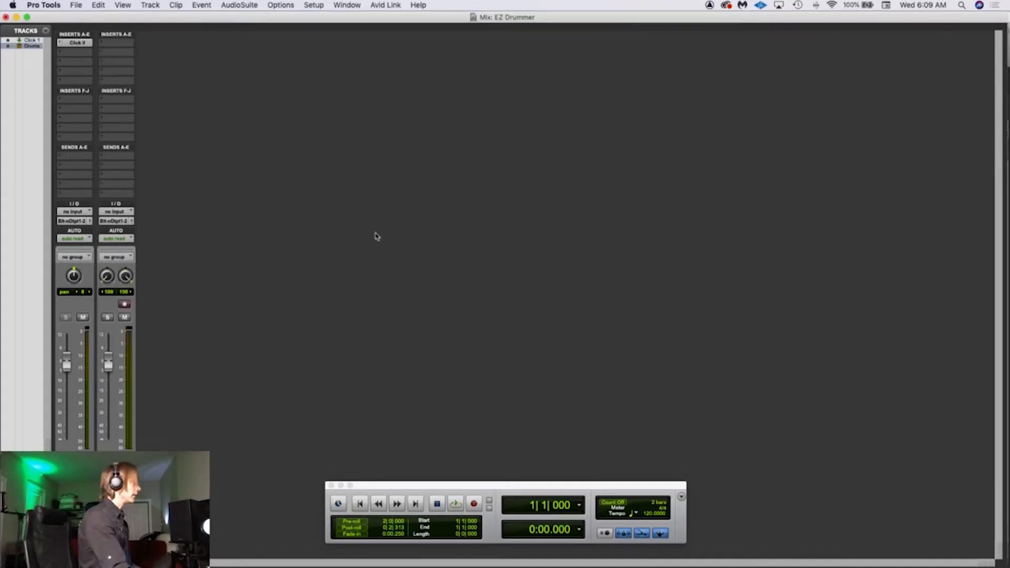
Insert the stereo EZdrummer multichannel instrument plug-in in the Drums track's first insert slot and centre its window
{"action": "left_click", "coordinate": [116, 43]}
{"action": "mouse_move", "coordinate": [142, 44]}
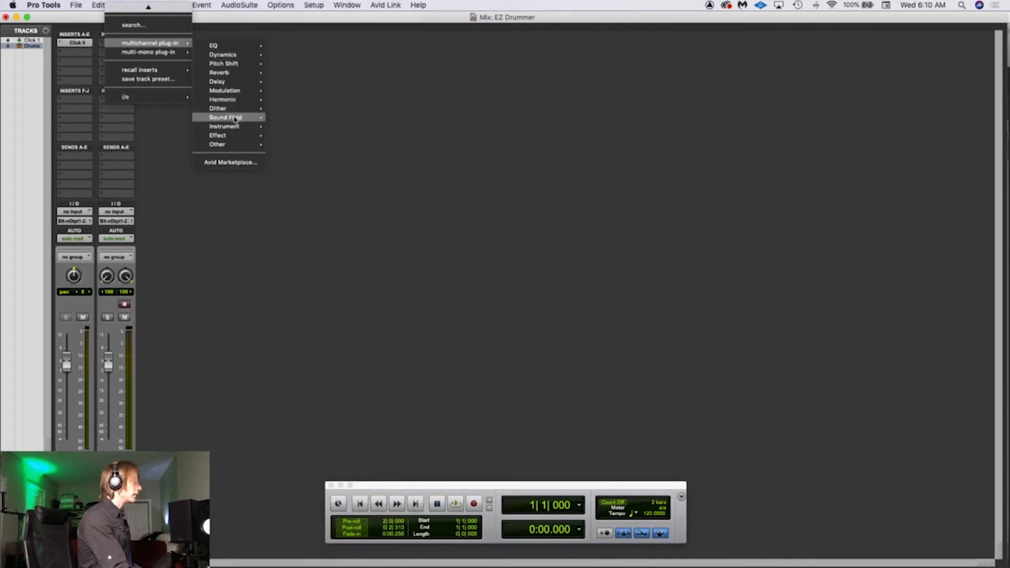
{"action": "mouse_move", "coordinate": [236, 127]}
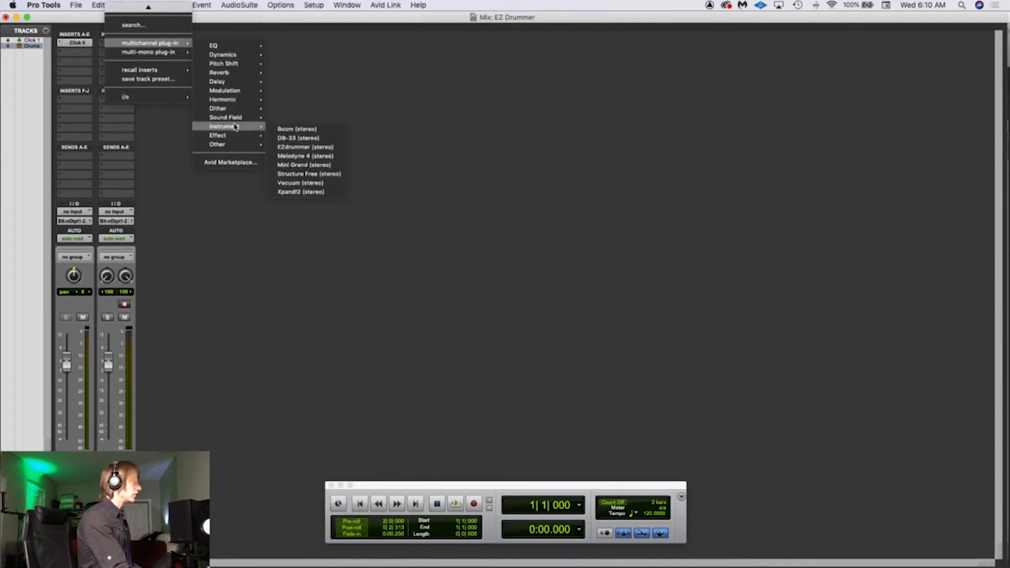
{"action": "left_click", "coordinate": [294, 148]}
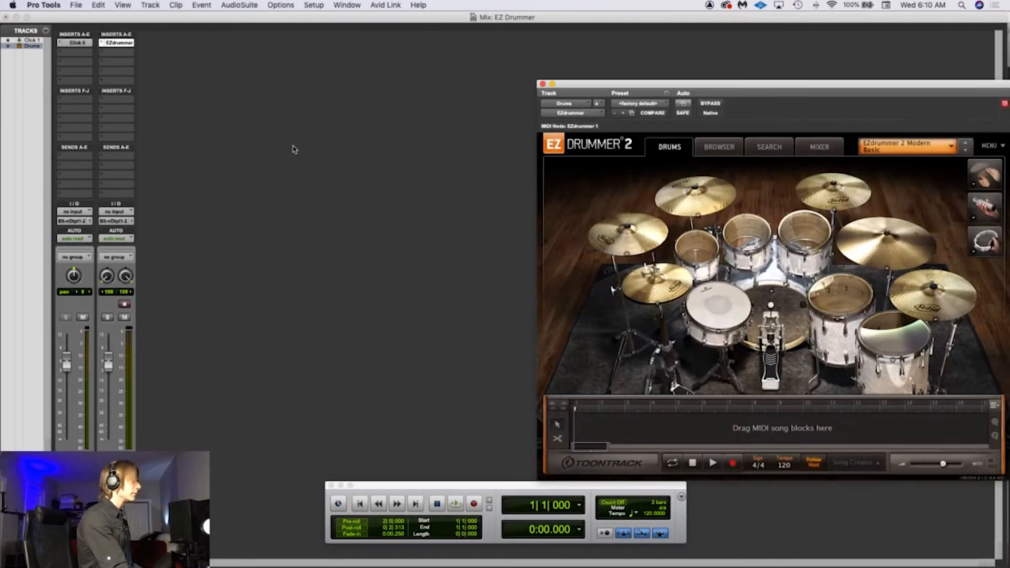
{"action": "left_click_drag", "start_coordinate": [828, 89], "coordinate": [578, 42]}
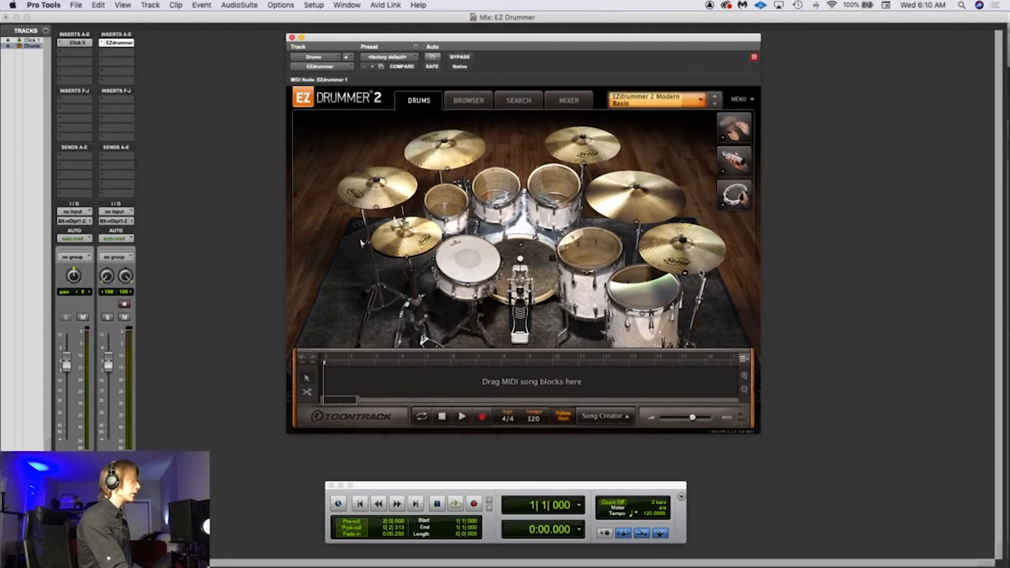
Audition the floor toms, a rack tom and the cymbals on the right half of the drum kit
{"action": "left_click", "coordinate": [632, 290]}
{"action": "left_click", "coordinate": [592, 257]}
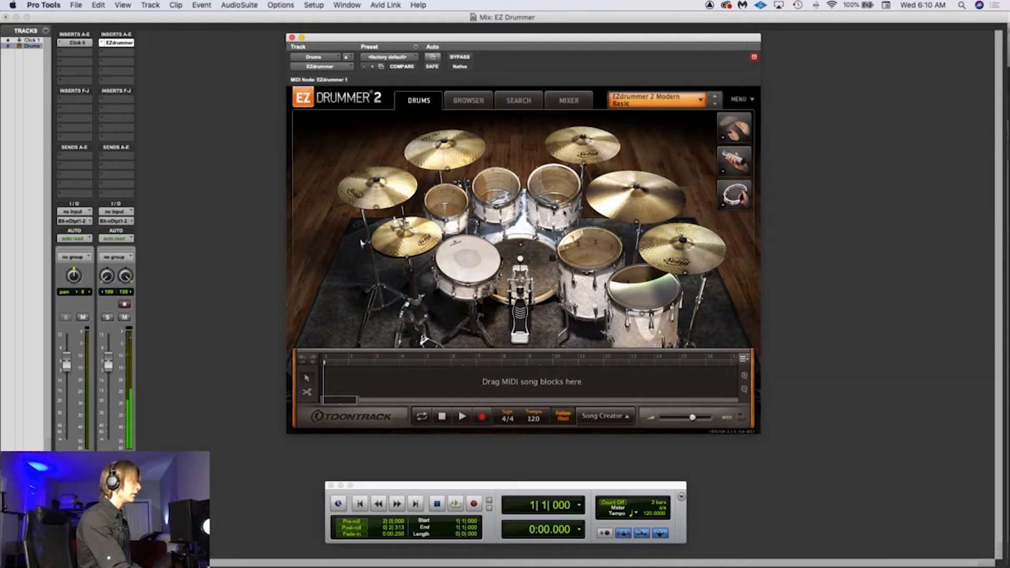
{"action": "left_click", "coordinate": [557, 189]}
{"action": "left_click", "coordinate": [581, 155]}
{"action": "left_click", "coordinate": [630, 206]}
{"action": "left_click", "coordinate": [677, 256]}
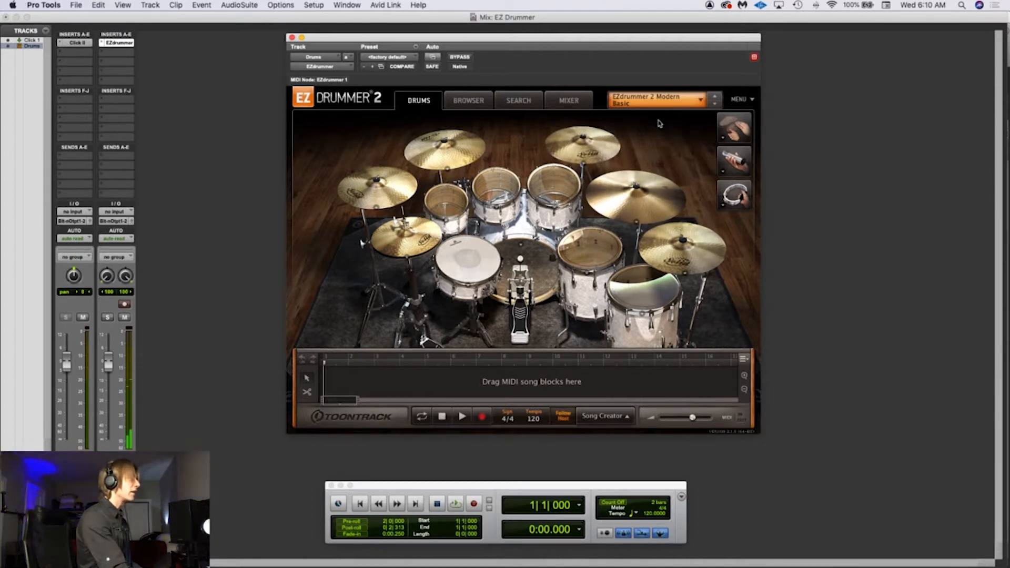
Browse the drum kit preset libraries, including EZdrummer 2 Vintage and User Presets, without choosing a different preset
{"action": "left_click", "coordinate": [700, 100]}
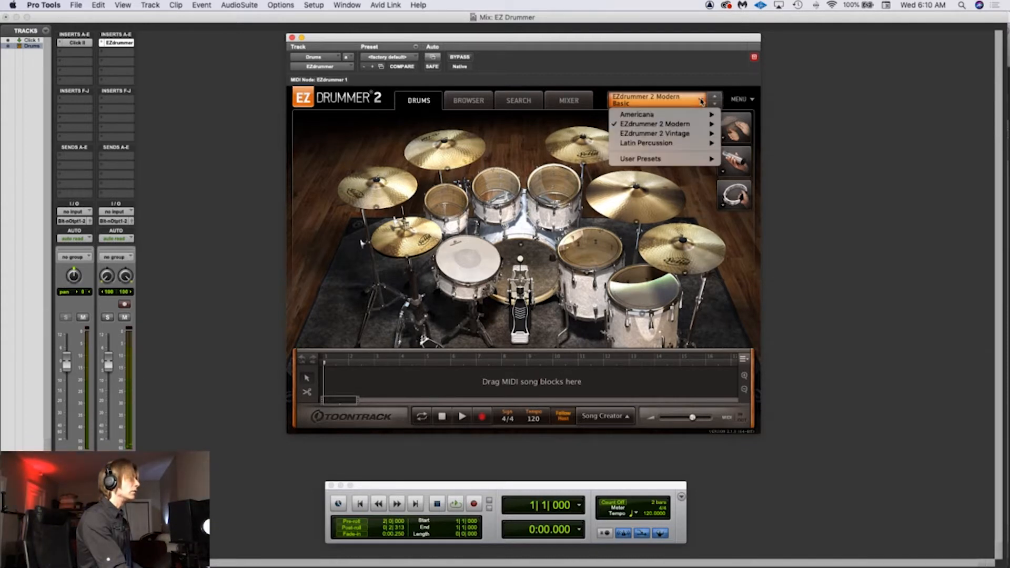
{"action": "mouse_move", "coordinate": [658, 116]}
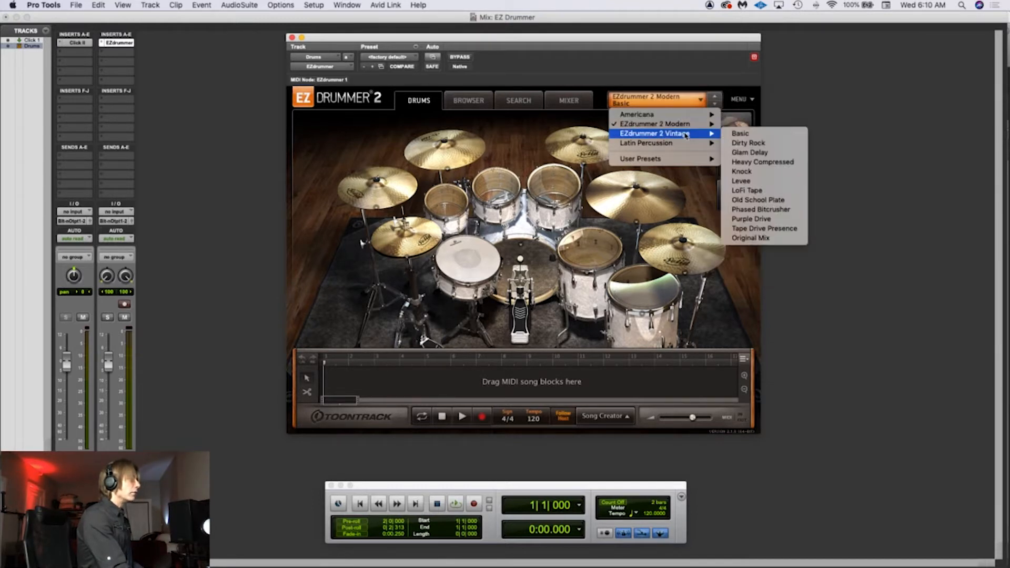
{"action": "mouse_move", "coordinate": [656, 166]}
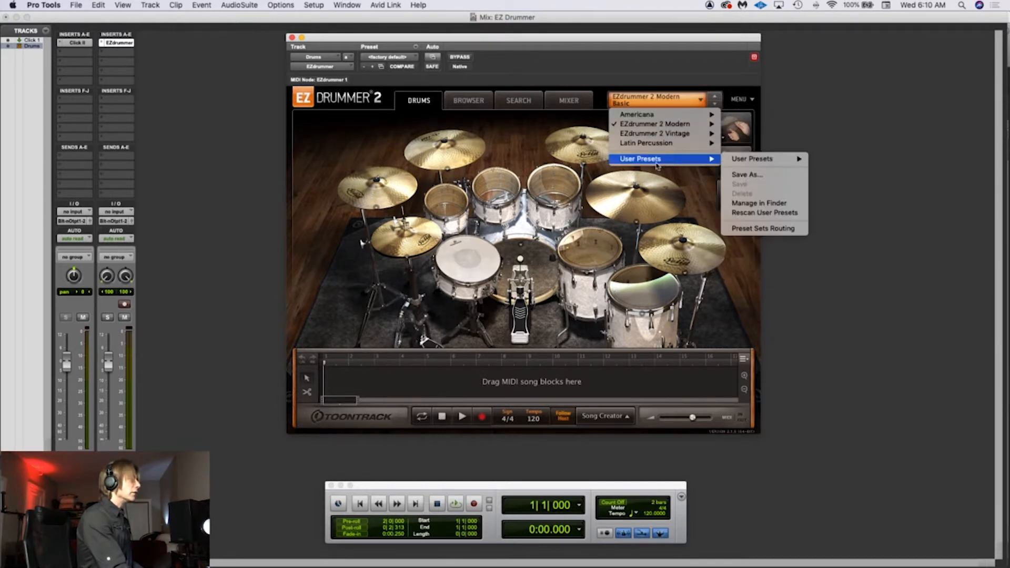
{"action": "left_click", "coordinate": [699, 102]}
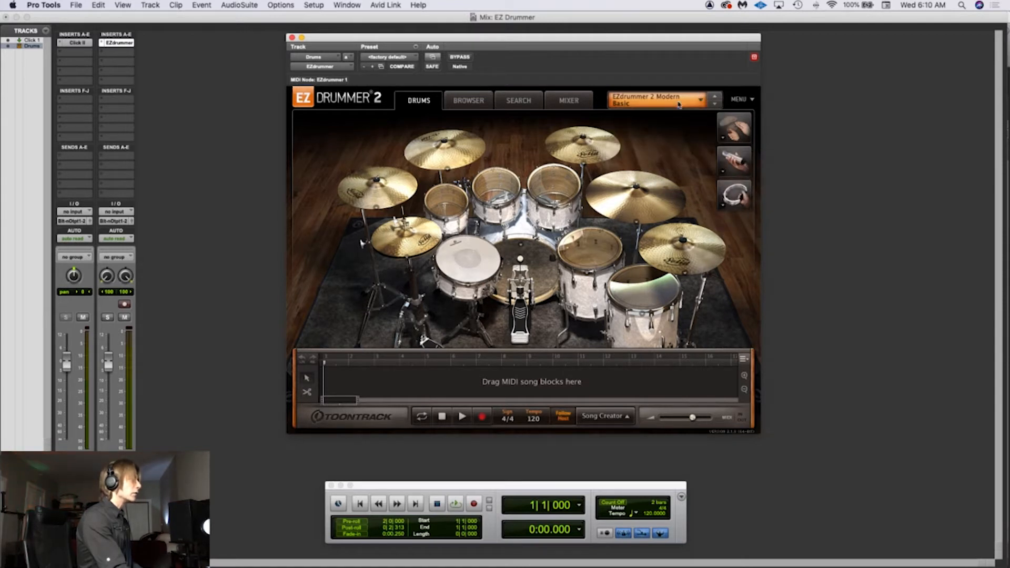
Audition the snare, the middle rack tom and the two crash cymbals on the kit's left half
{"action": "left_click", "coordinate": [473, 272]}
{"action": "left_click", "coordinate": [496, 187]}
{"action": "left_click", "coordinate": [458, 156]}
{"action": "left_click", "coordinate": [392, 192]}
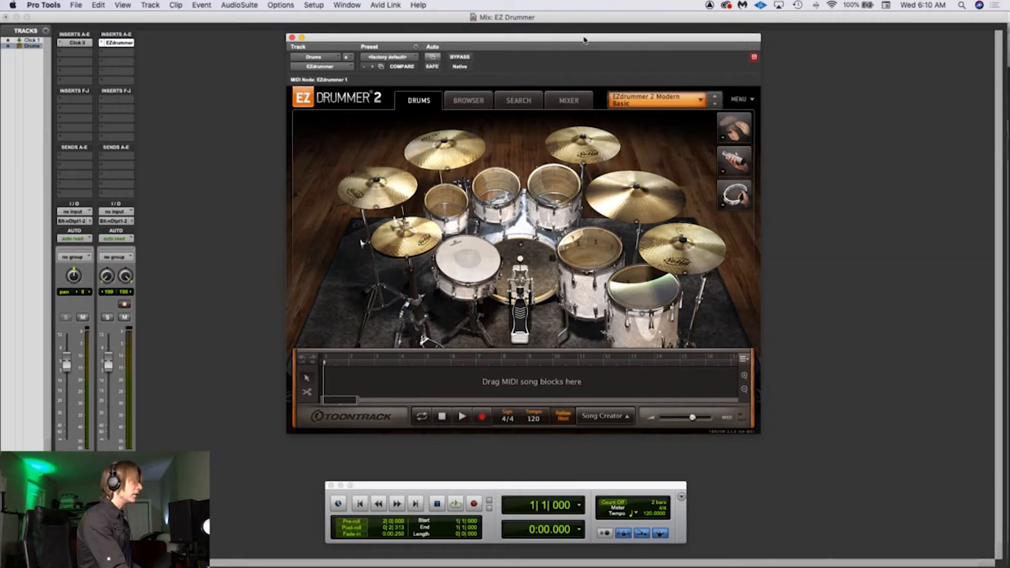
Record-enable the Drums track and set the session tempo to 117 BPM
{"action": "left_click_drag", "start_coordinate": [583, 42], "coordinate": [590, 38]}
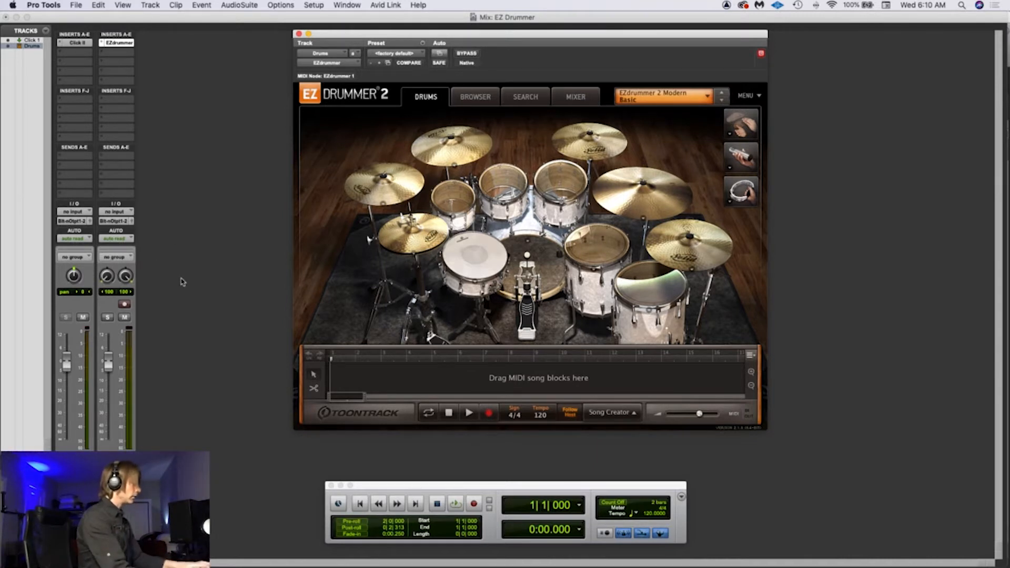
{"action": "left_click", "coordinate": [125, 305]}
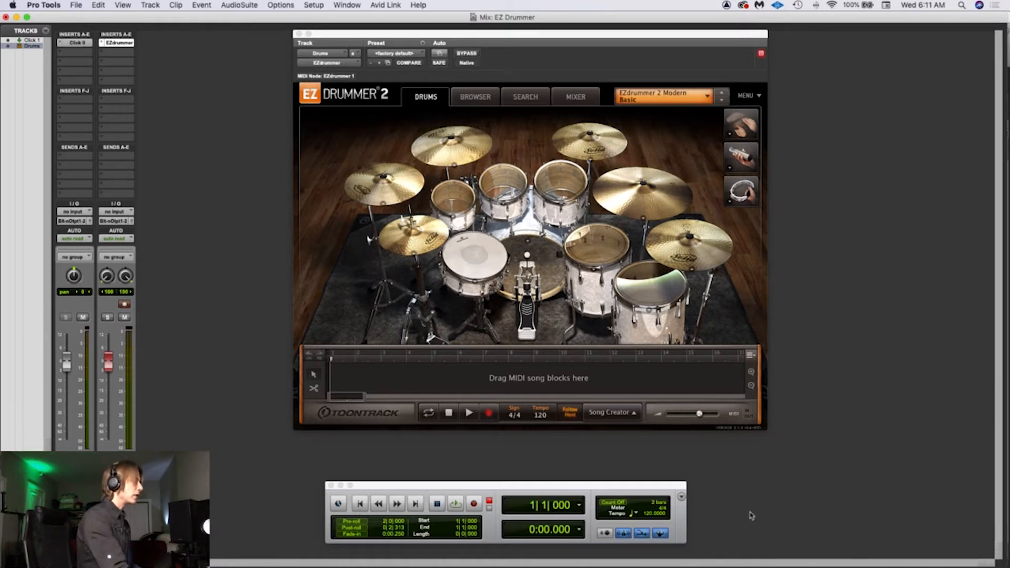
{"action": "left_click_drag", "start_coordinate": [585, 489], "coordinate": [597, 482]}
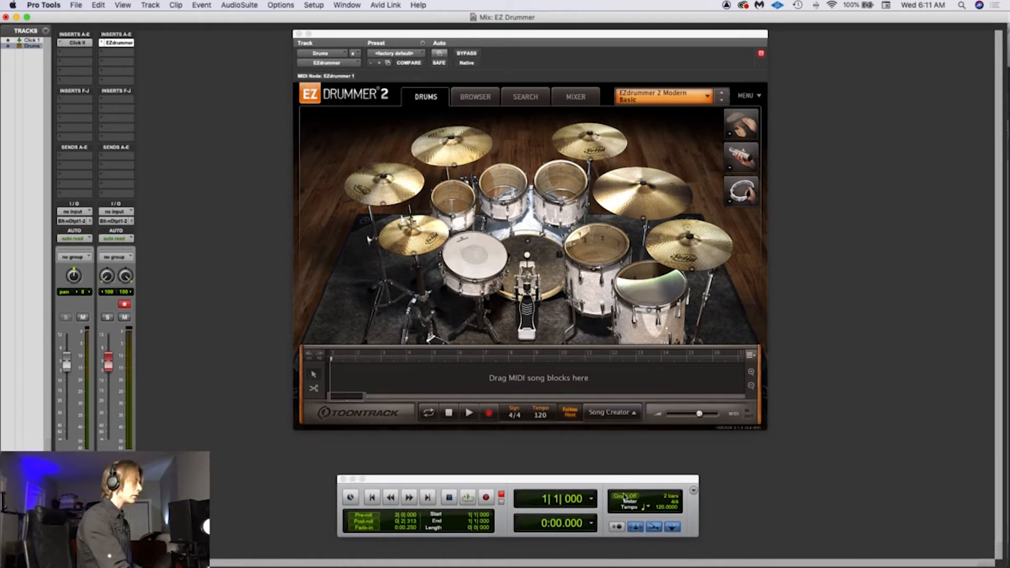
{"action": "left_click", "coordinate": [661, 508]}
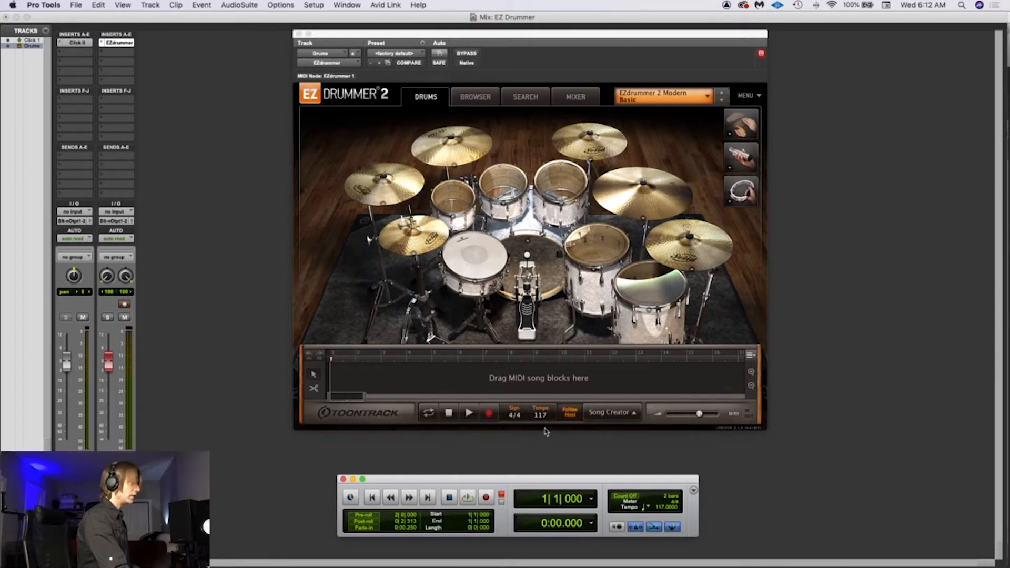
Play the session for several bars to check that EZdrummer follows the host tempo, and stop playback
{"action": "key", "text": "space"}
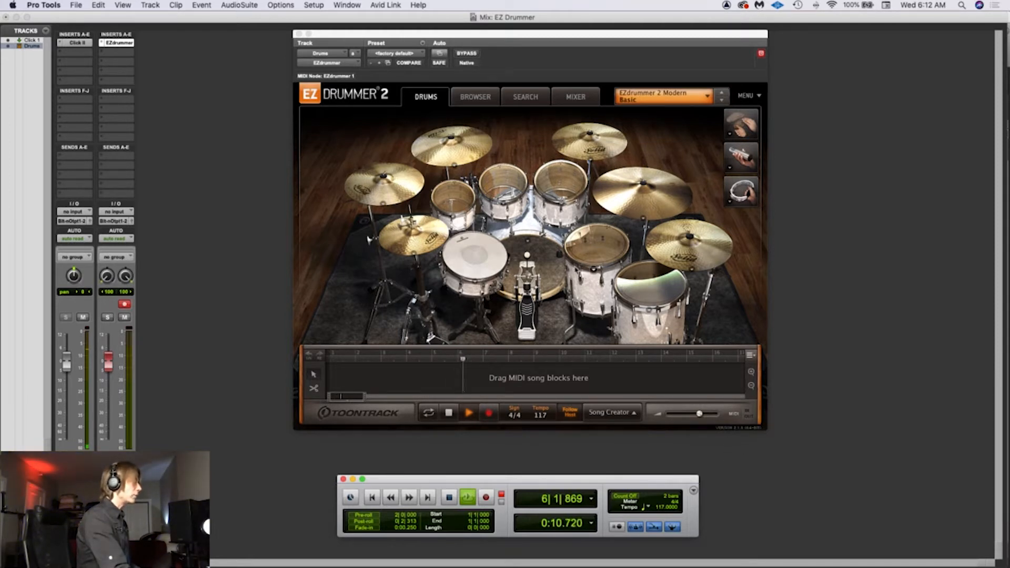
{"action": "key", "text": "space"}
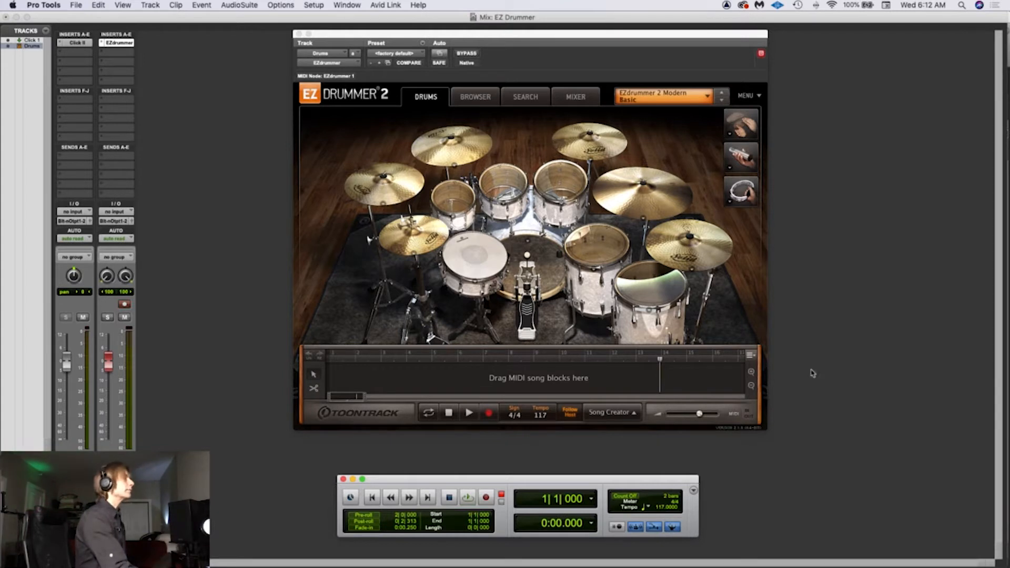
{"action": "left_click", "coordinate": [814, 350]}
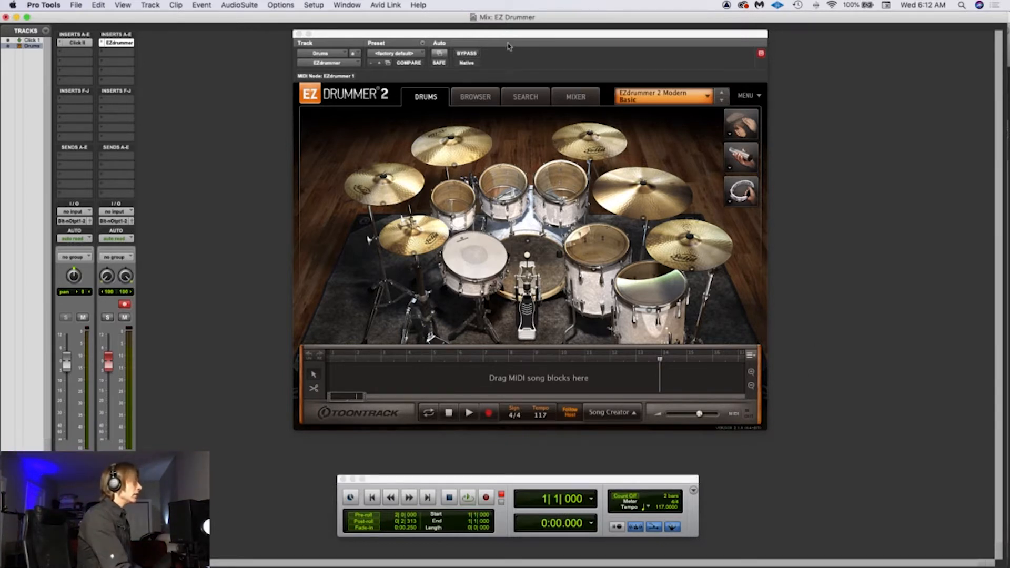
Open EZdrummer's groove search and preview the Verse 05 groove from Messy Rock 107 BPM
{"action": "left_click_drag", "start_coordinate": [492, 40], "coordinate": [549, 50]}
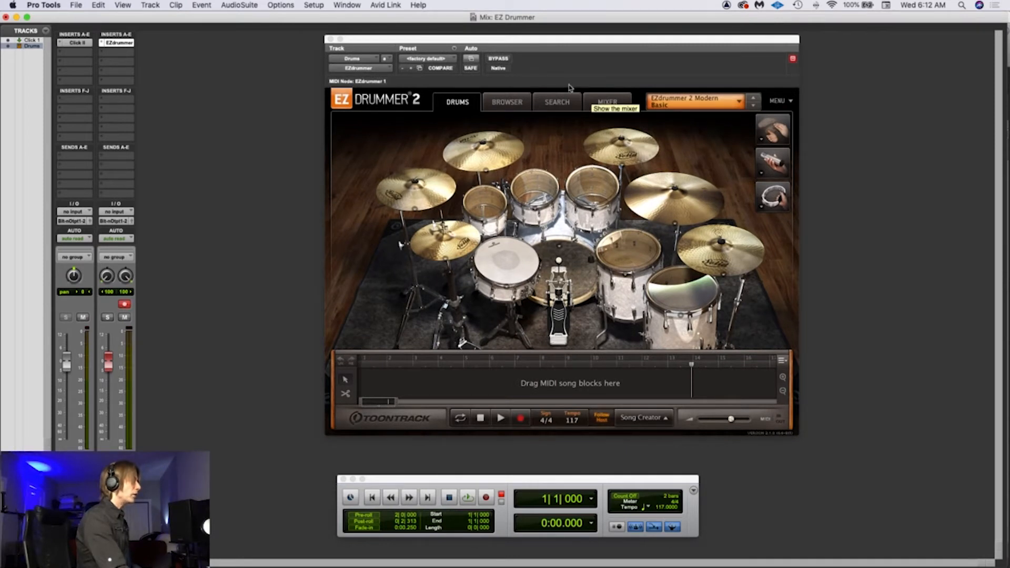
{"action": "left_click", "coordinate": [555, 105]}
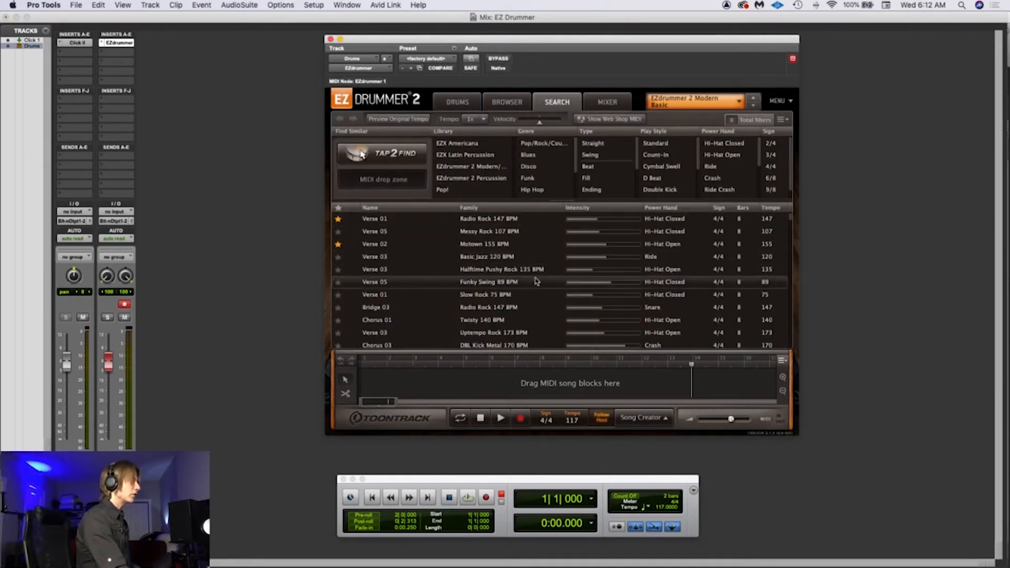
{"action": "left_click", "coordinate": [353, 219]}
{"action": "left_click", "coordinate": [353, 232]}
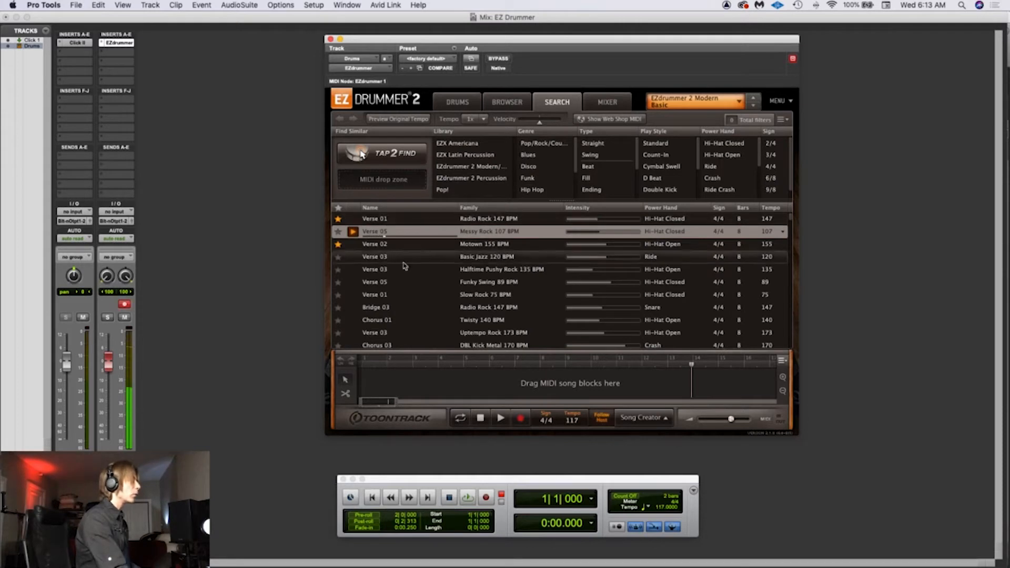
{"action": "left_click", "coordinate": [353, 232]}
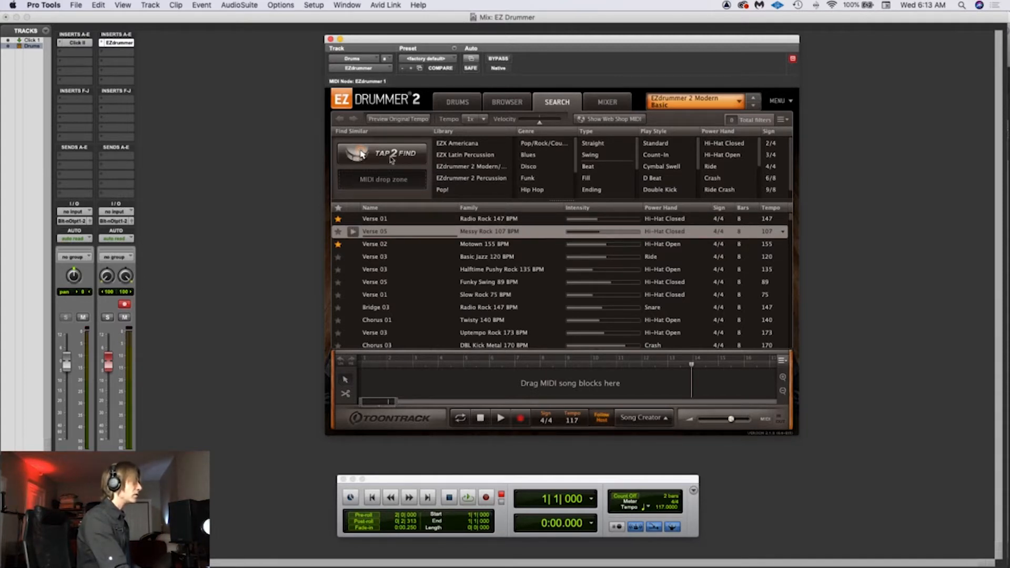
Tap a beat on the kit in Tap2Find and show the matching grooves
{"action": "left_click", "coordinate": [362, 154]}
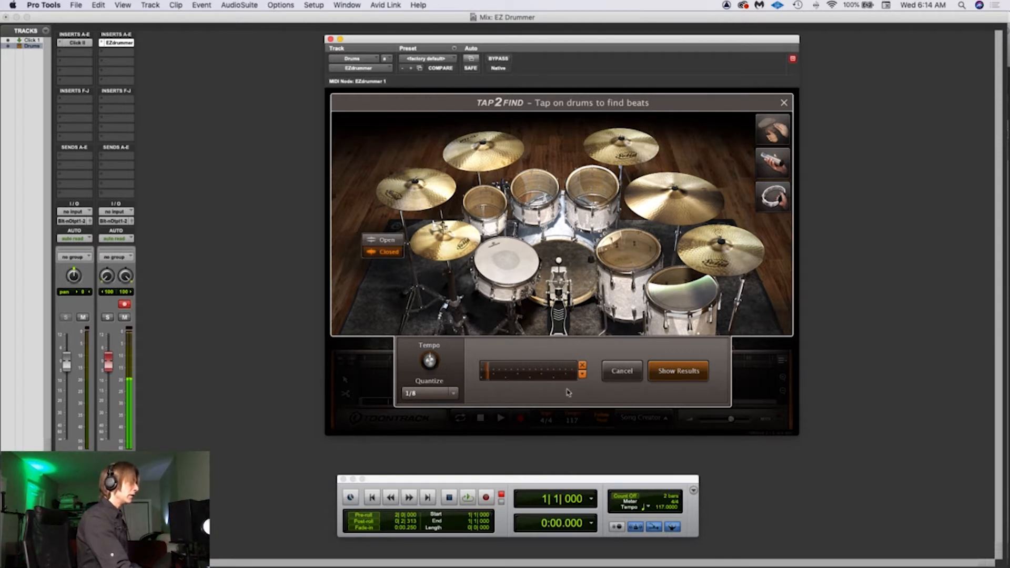
{"action": "left_click", "coordinate": [678, 371]}
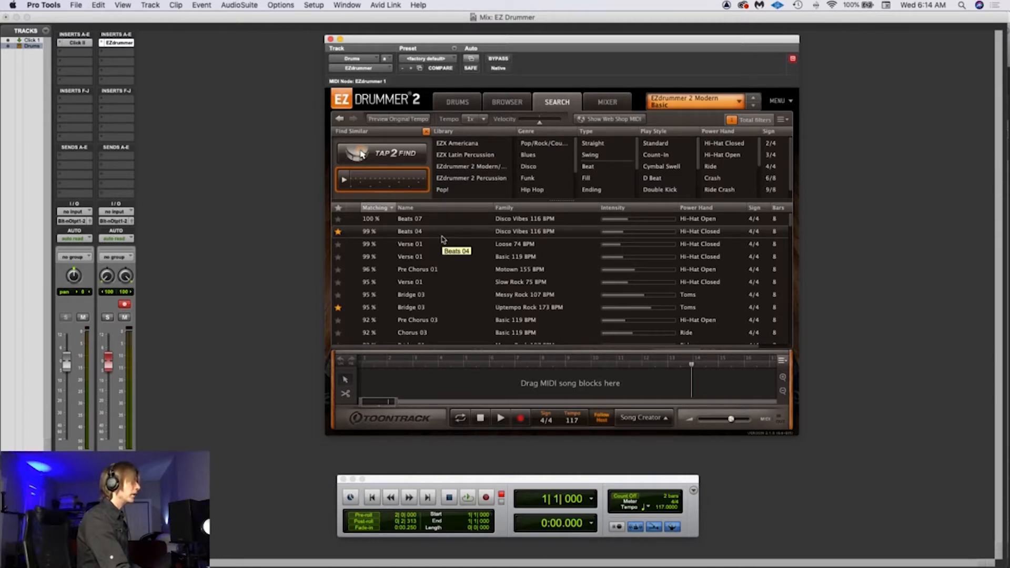
Preview the matching grooves Beats 07 from Disco Vibes 116 BPM and Chorus 01 from Push 76 BPM for comparison
{"action": "left_click", "coordinate": [353, 219]}
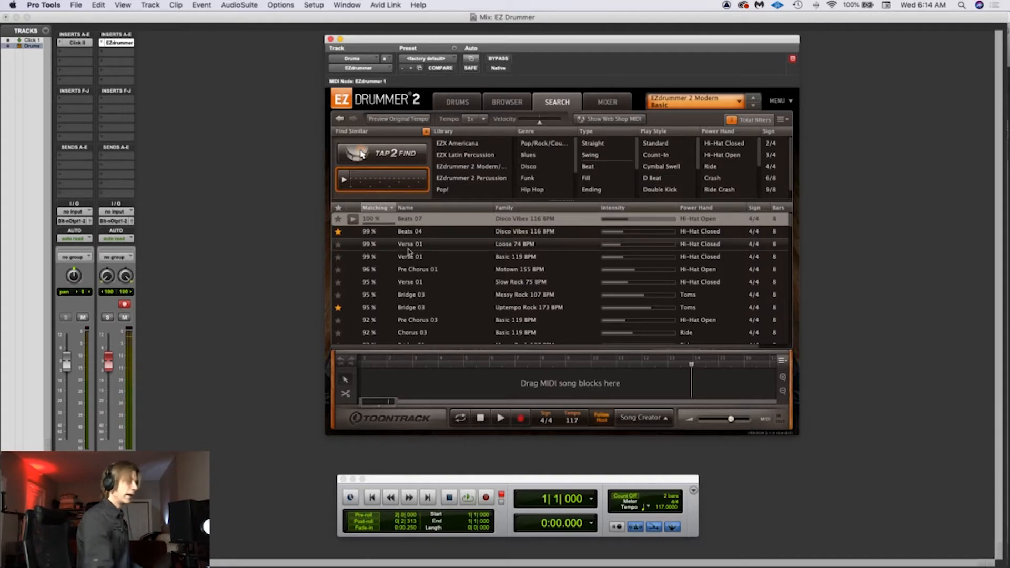
{"action": "scroll", "coordinate": [410, 252], "scroll_direction": "down", "scroll_amount": 8}
{"action": "scroll", "coordinate": [409, 252], "scroll_direction": "down", "scroll_amount": 5}
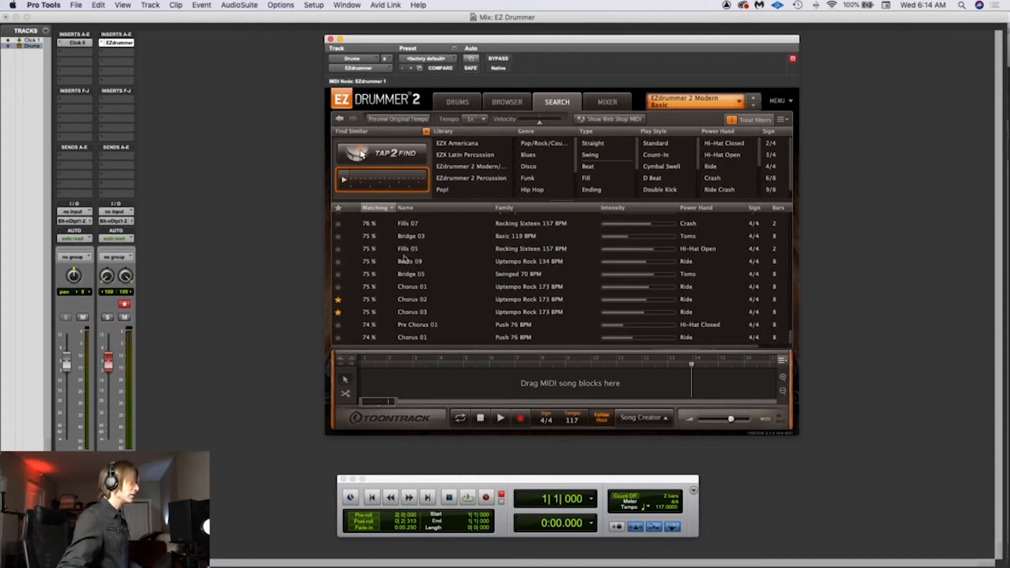
{"action": "left_click", "coordinate": [353, 338]}
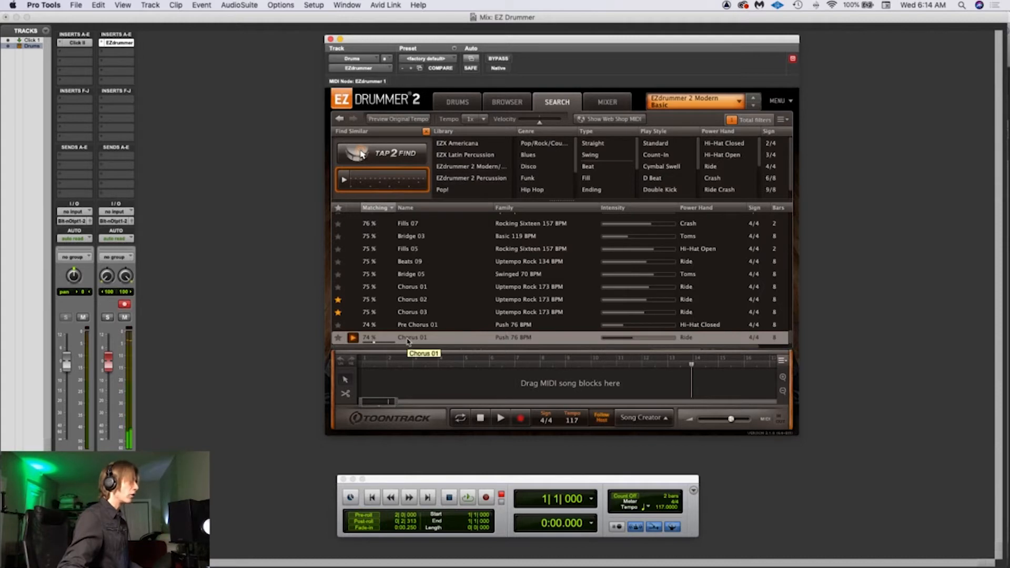
{"action": "scroll", "coordinate": [419, 290], "scroll_direction": "up", "scroll_amount": 10}
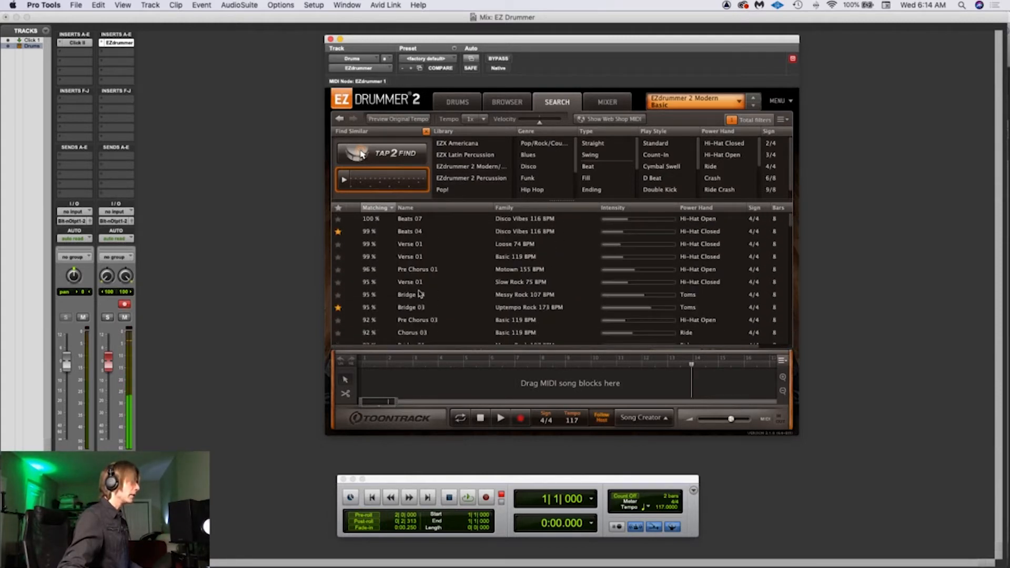
{"action": "left_click", "coordinate": [353, 218]}
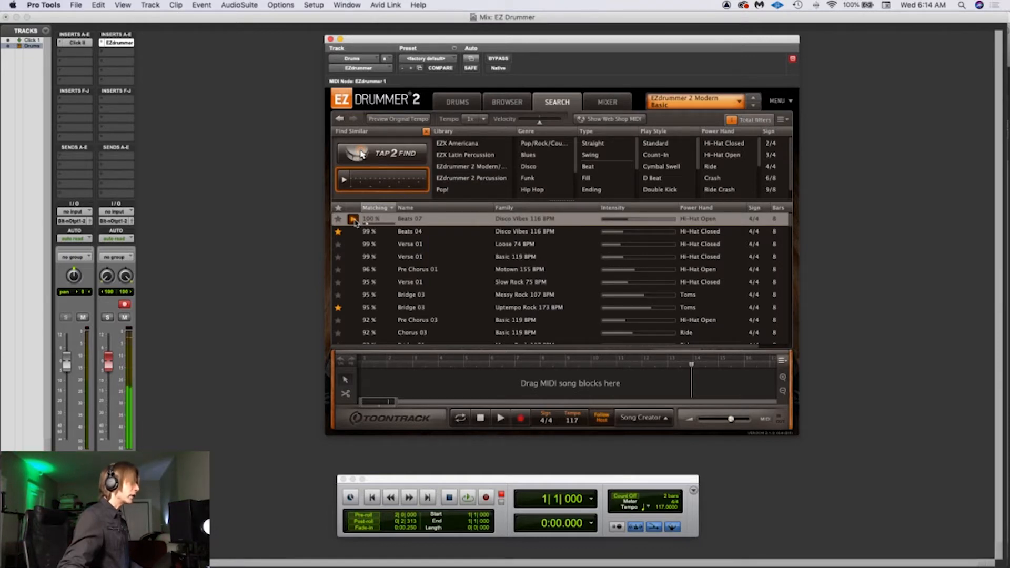
{"action": "left_click", "coordinate": [354, 219]}
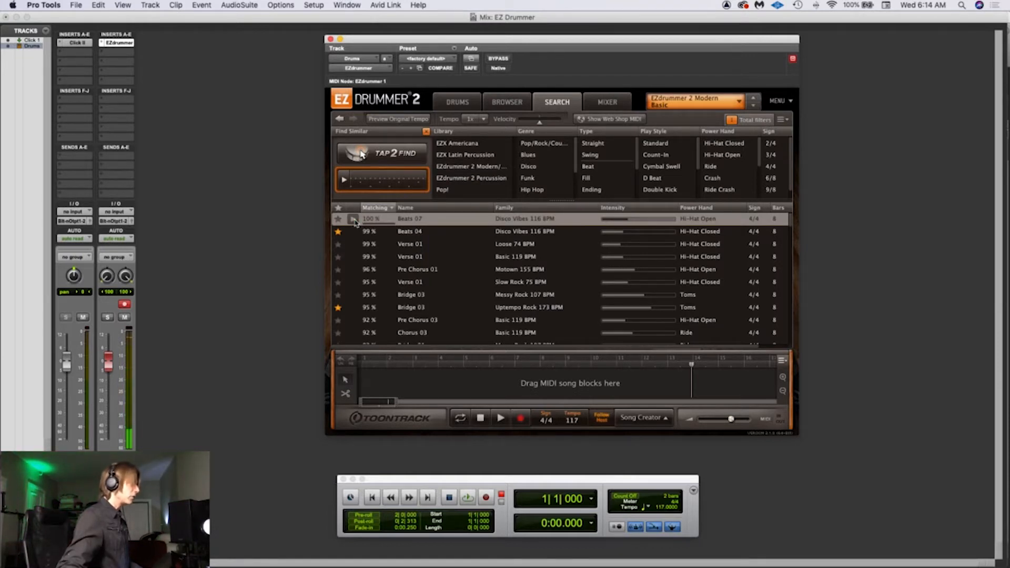
{"action": "left_click", "coordinate": [264, 268]}
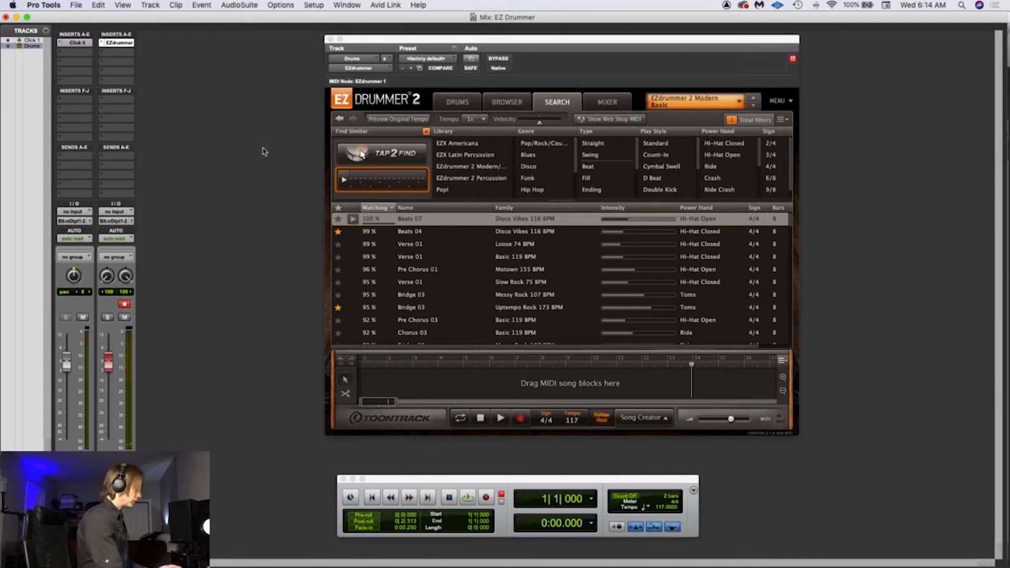
Switch to the Edit window, enlarge the Drums track, and place the Beats 07 groove from Disco Vibes 116 BPM on it at bar 3
{"action": "key", "text": "super+equal"}
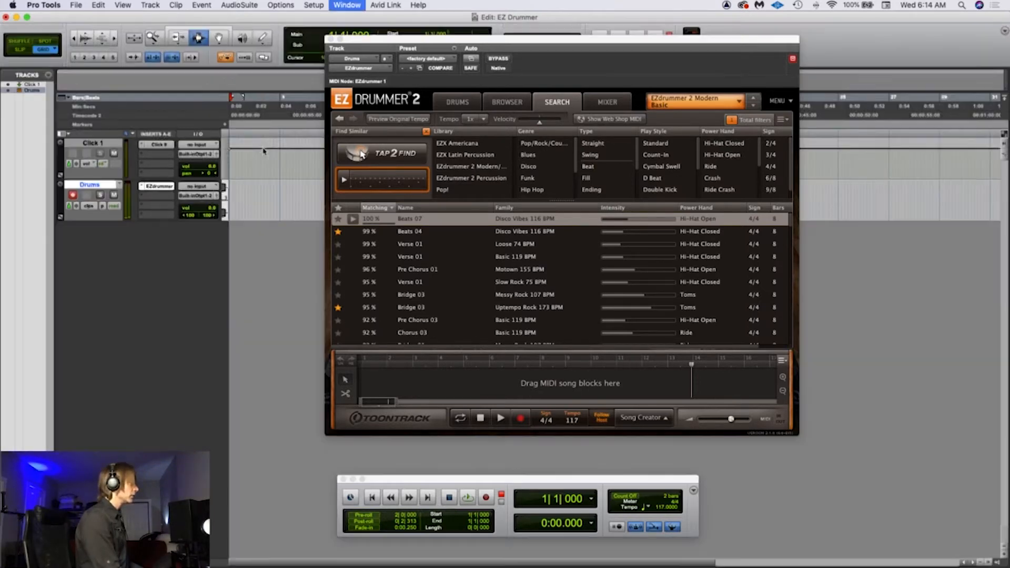
{"action": "left_click_drag", "start_coordinate": [388, 39], "coordinate": [550, 73]}
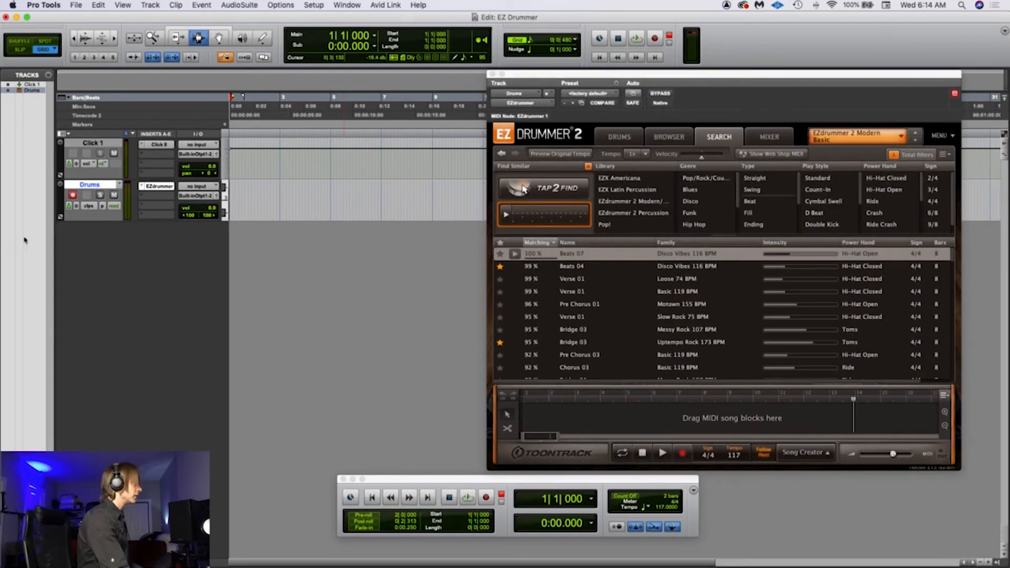
{"action": "left_click_drag", "start_coordinate": [103, 220], "coordinate": [103, 368]}
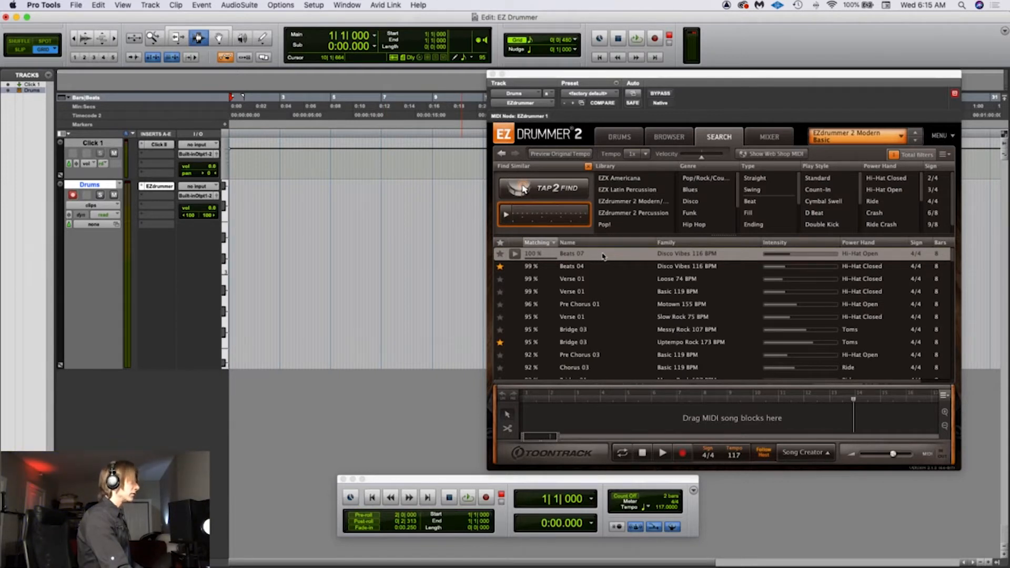
{"action": "left_click_drag", "start_coordinate": [603, 256], "coordinate": [279, 251]}
Play the session from the start to hear the placed Beats 07 clip, and stop playback
{"action": "key", "text": "Return"}
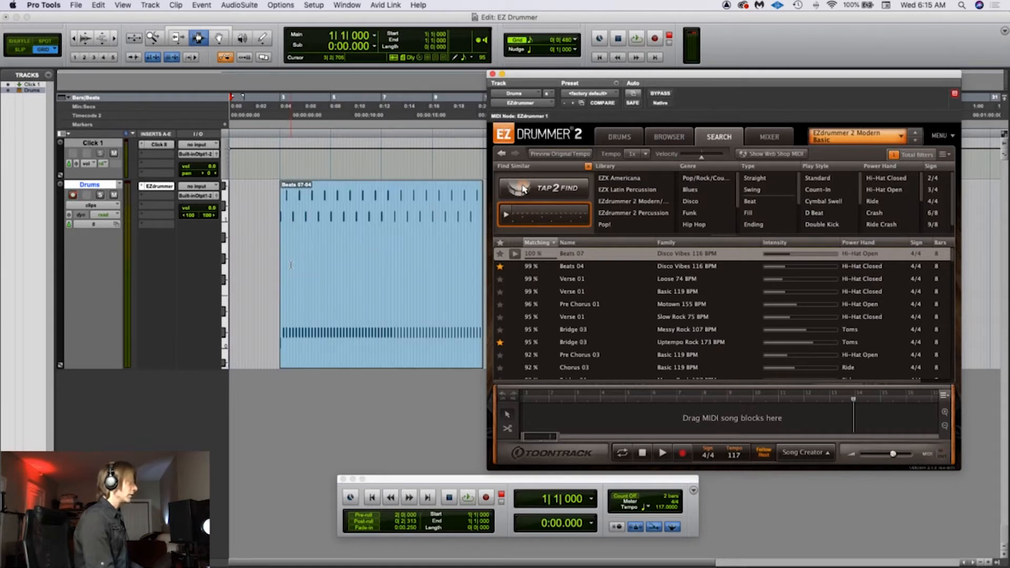
{"action": "key", "text": "space"}
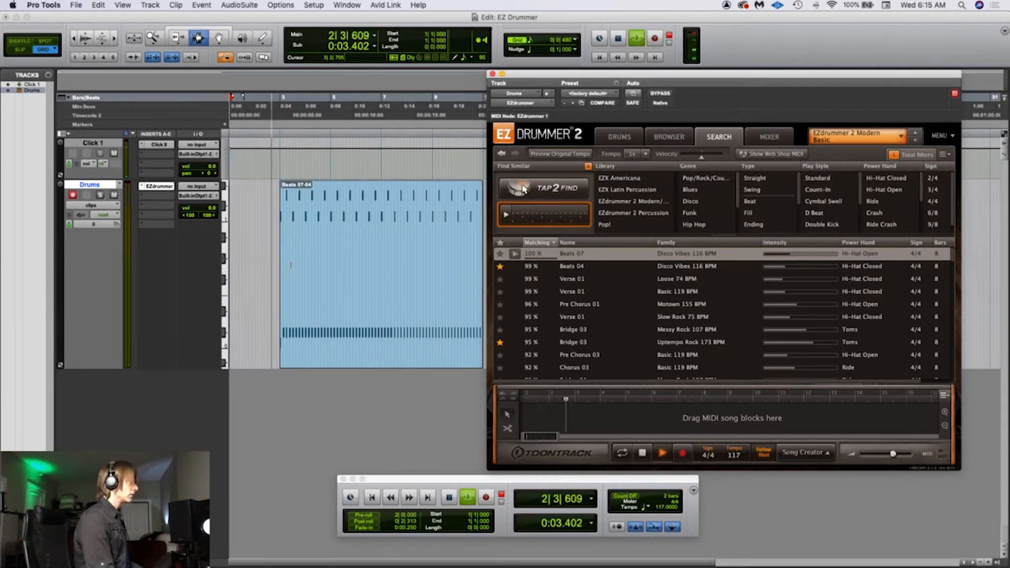
{"action": "key", "text": "space"}
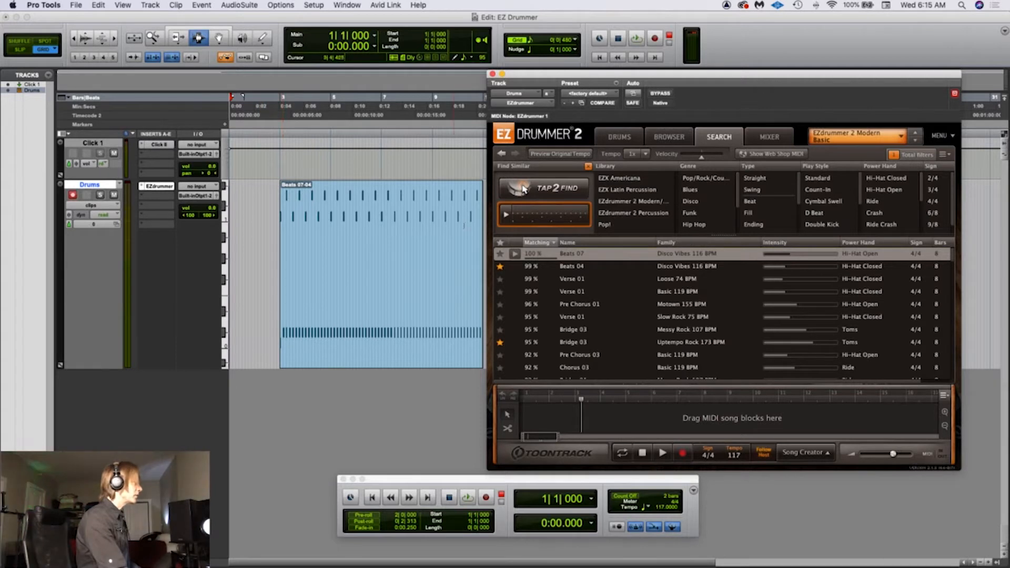
Show the Drums track as notes at a taller height, close the EZdrummer window, and play back the groove's opening bars
{"action": "left_click", "coordinate": [118, 207]}
{"action": "left_click", "coordinate": [113, 215]}
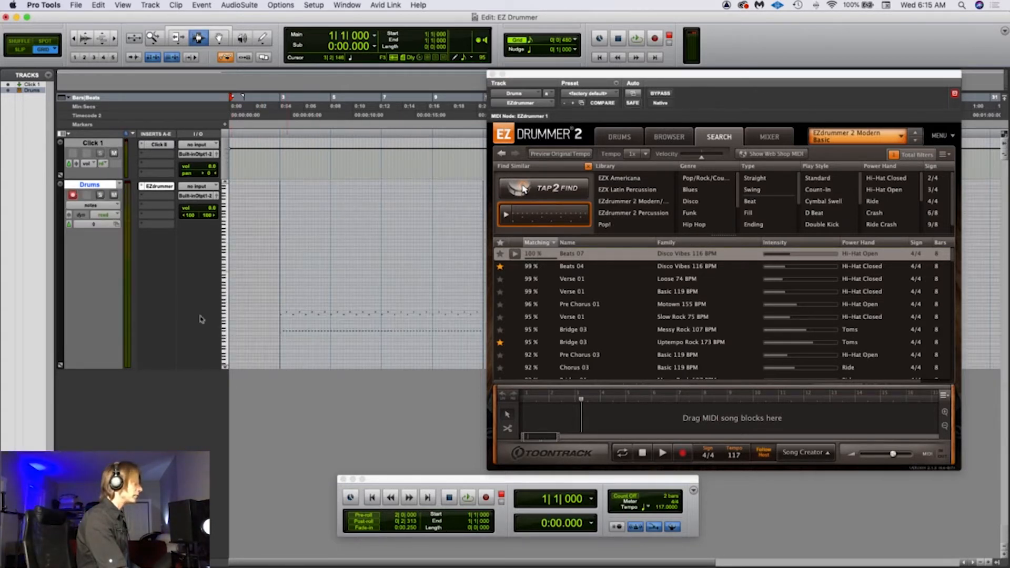
{"action": "left_click_drag", "start_coordinate": [110, 369], "coordinate": [124, 432]}
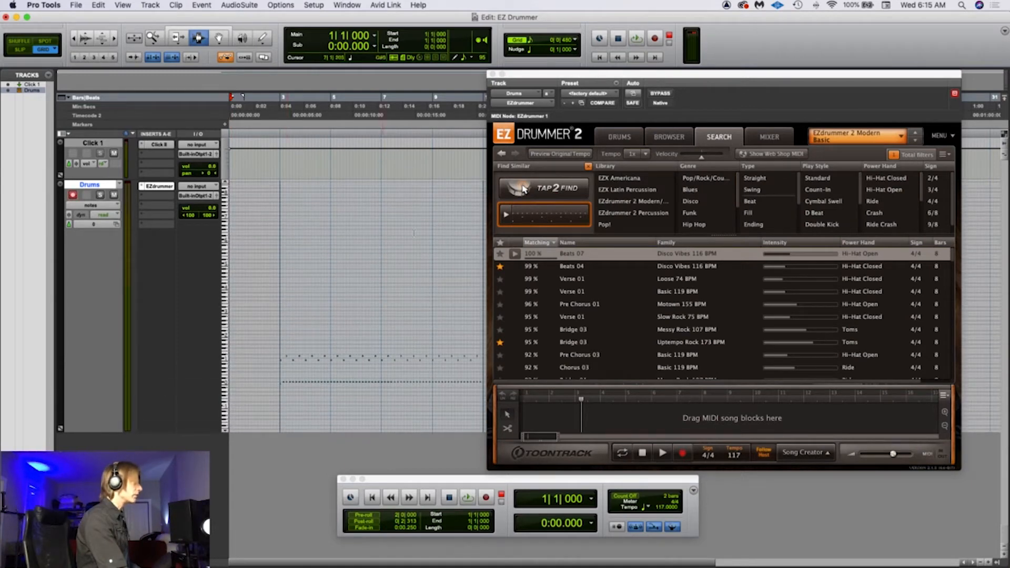
{"action": "left_click", "coordinate": [492, 74]}
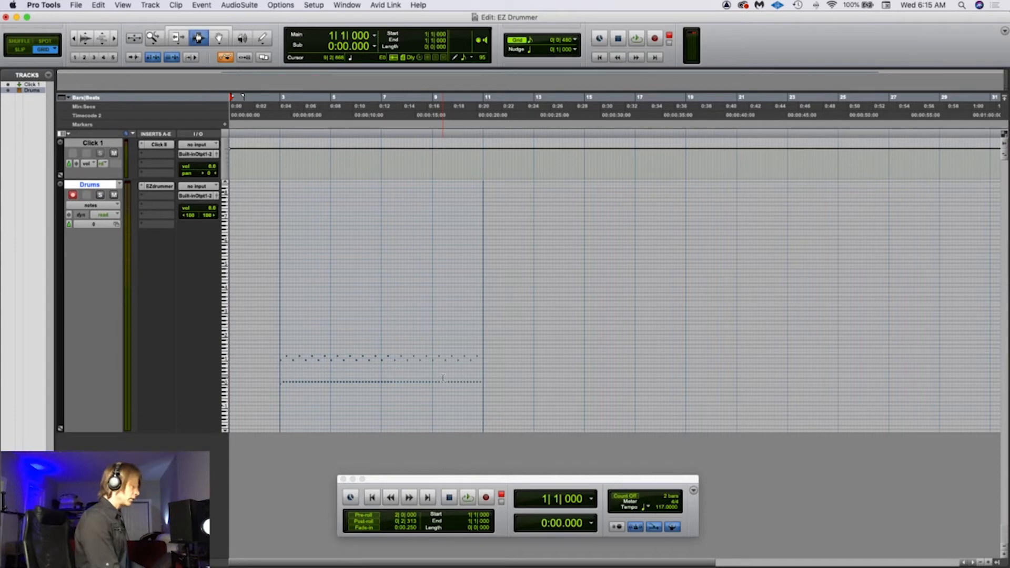
{"action": "key", "text": "super+bracketright"}
{"action": "key", "text": "super+bracketright"}
{"action": "key", "text": "super+bracketright"}
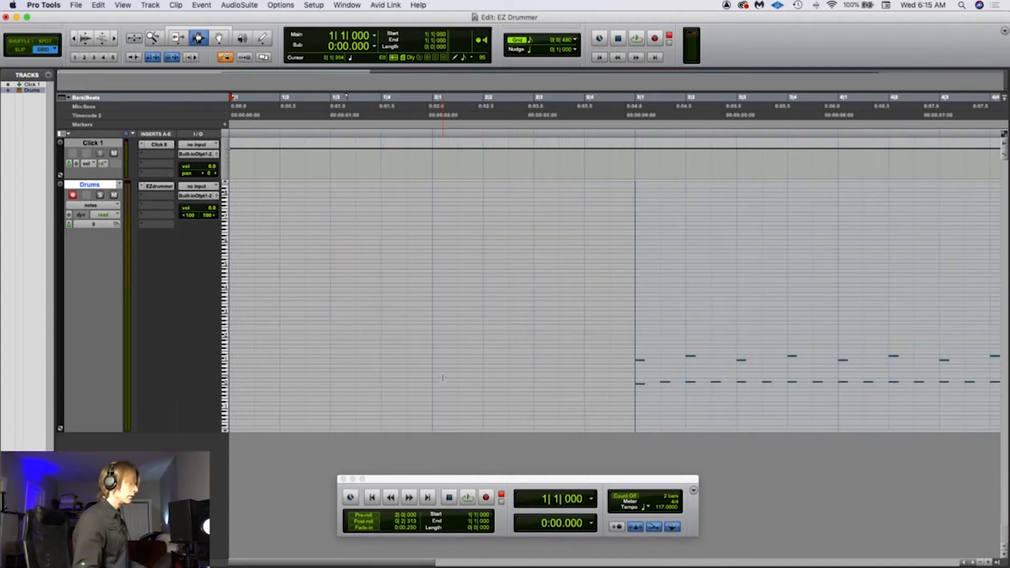
{"action": "key", "text": "space"}
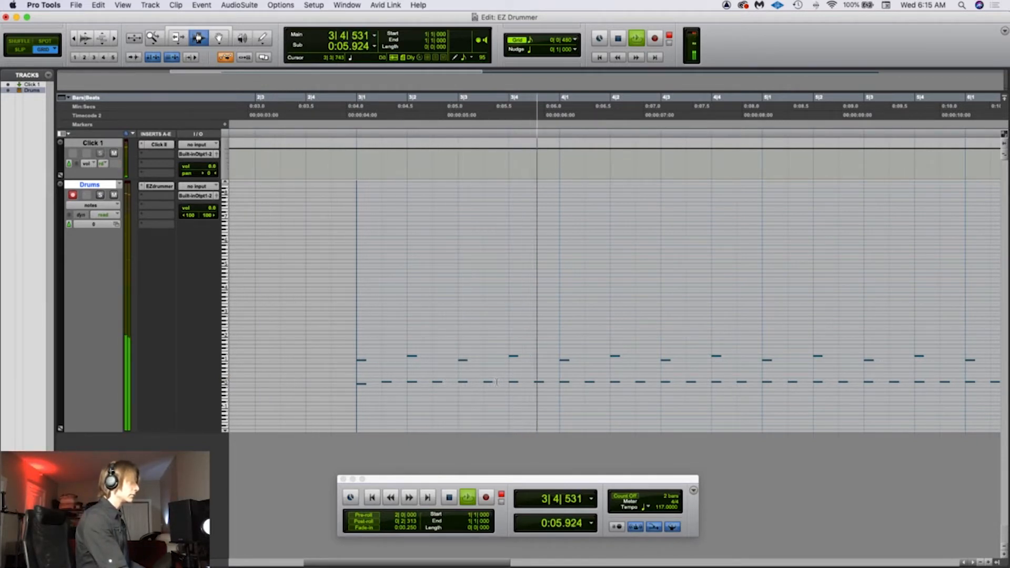
{"action": "key", "text": "space"}
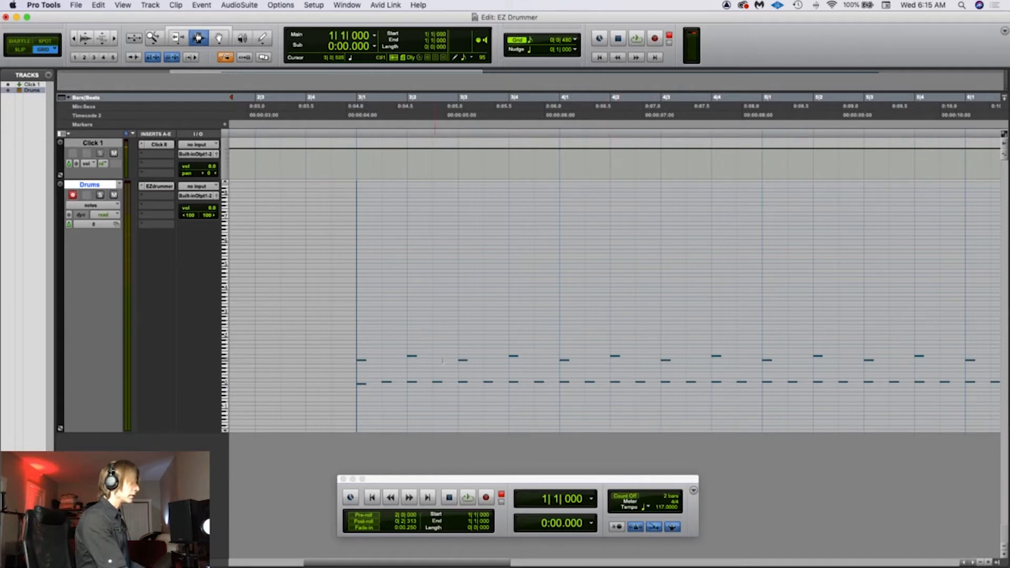
Display the velocities on the Drums track and inspect the two notes at the groove's first beat
{"action": "left_click", "coordinate": [118, 205]}
{"action": "left_click", "coordinate": [100, 214]}
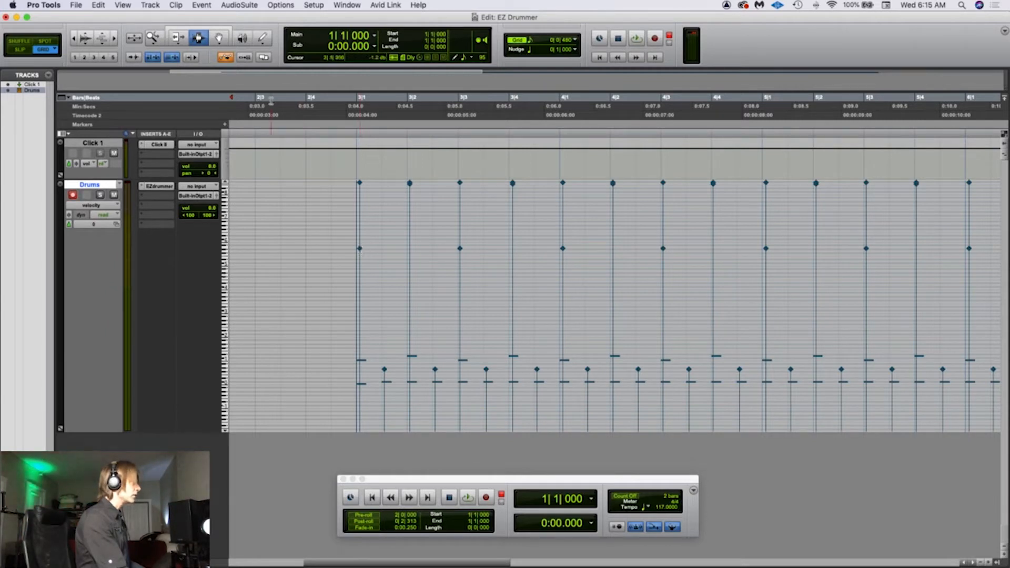
{"action": "key", "text": "F8"}
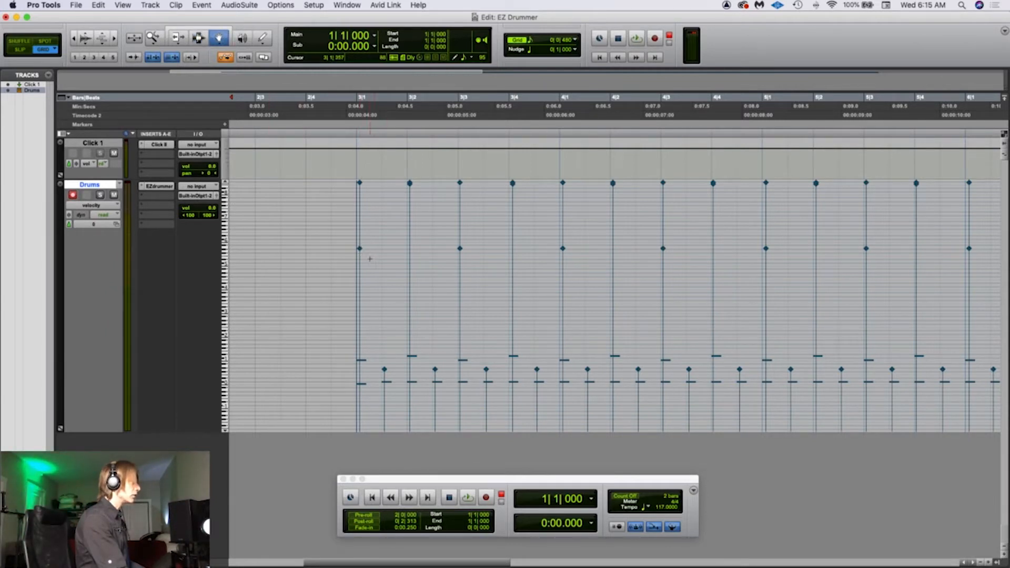
{"action": "left_click", "coordinate": [360, 249]}
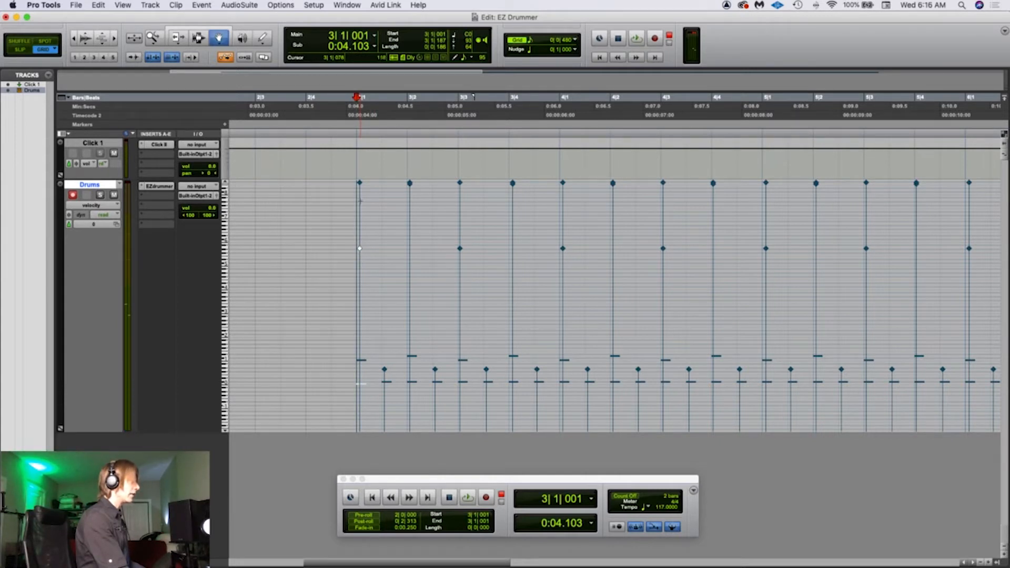
{"action": "left_click", "coordinate": [360, 184]}
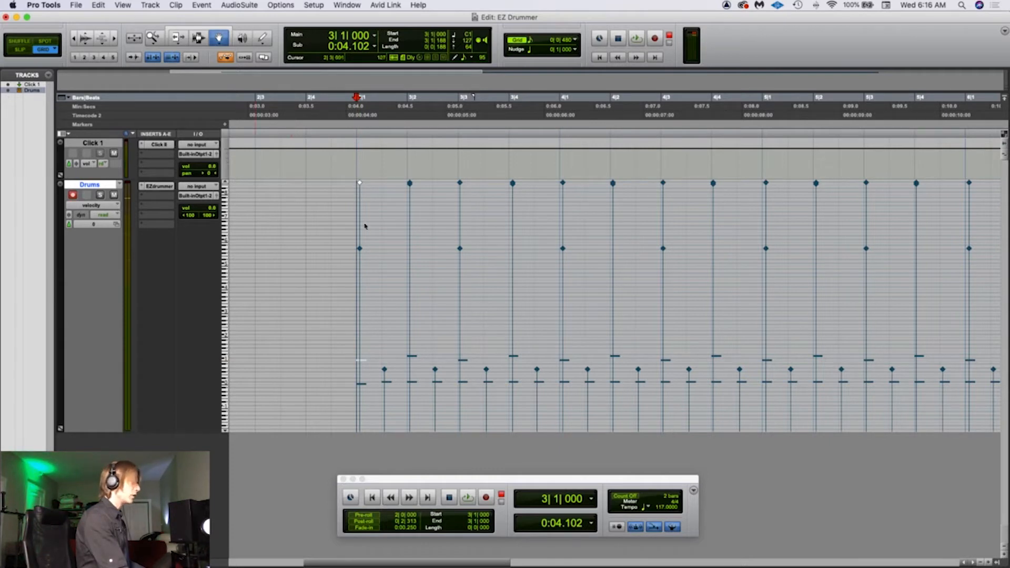
Return the Drums track to notes view with the whole groove in sight
{"action": "left_click", "coordinate": [116, 206]}
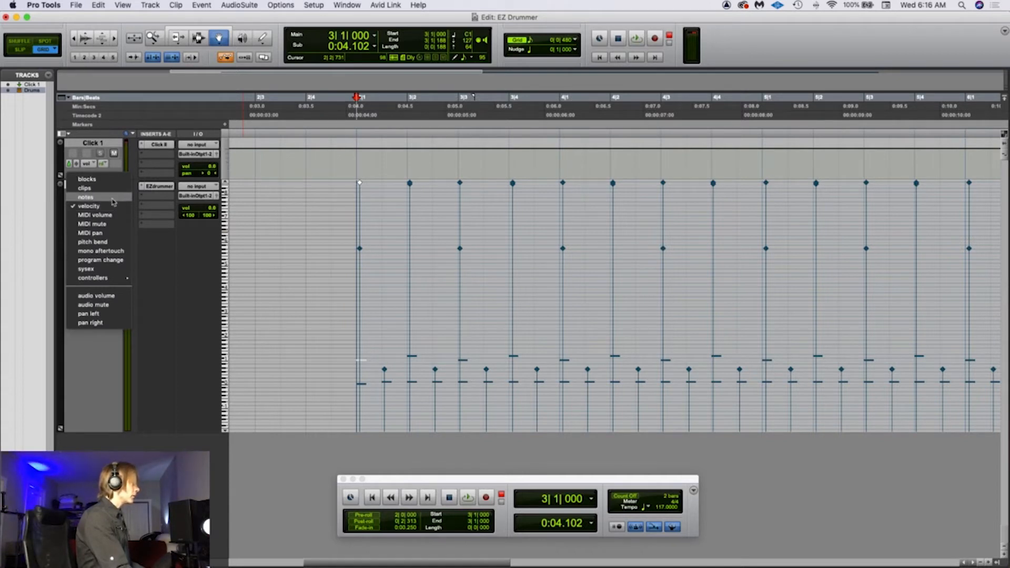
{"action": "left_click", "coordinate": [111, 198]}
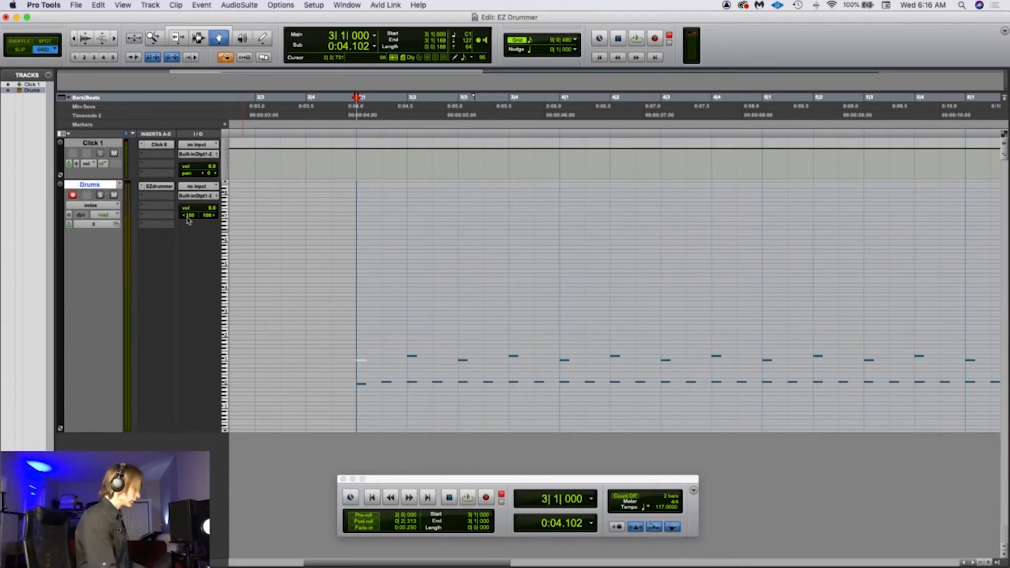
{"action": "key", "text": "super+bracketleft"}
{"action": "key", "text": "super+bracketleft"}
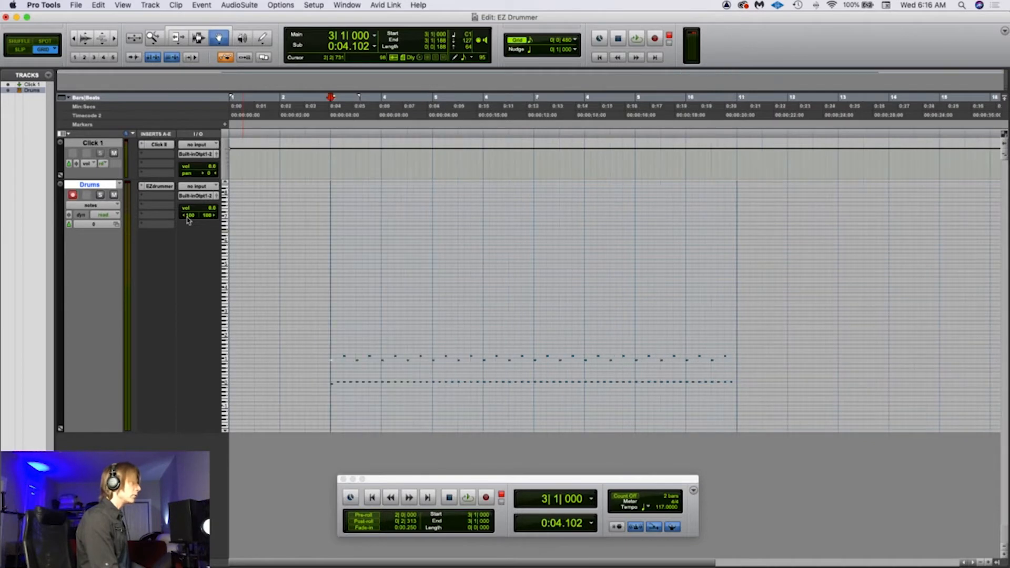
{"action": "key", "text": "super+bracketleft"}
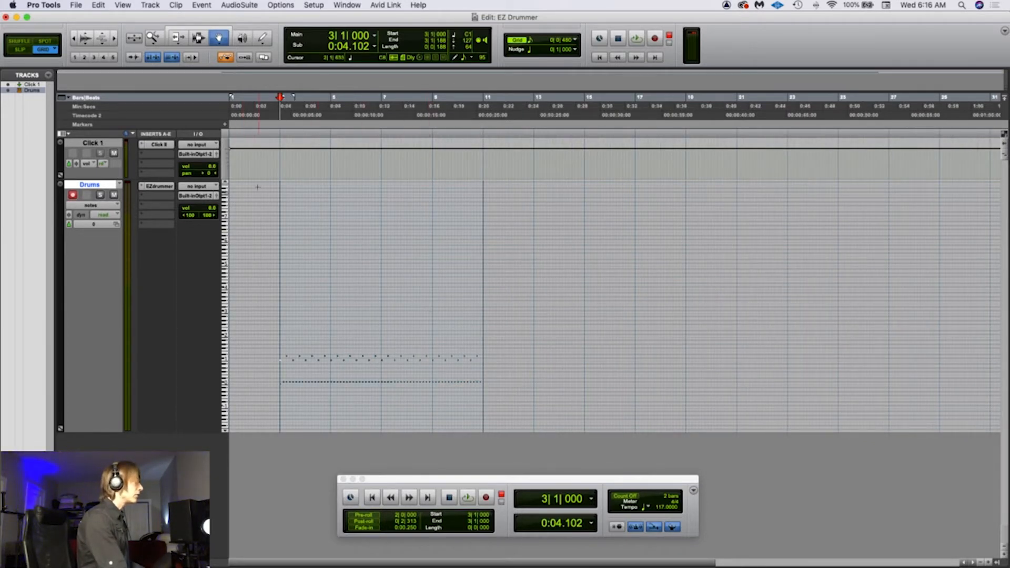
Play the groove from bar 3, and delete the Drums track notes in the range from bar 7 to bar 13
{"action": "key", "text": "F7"}
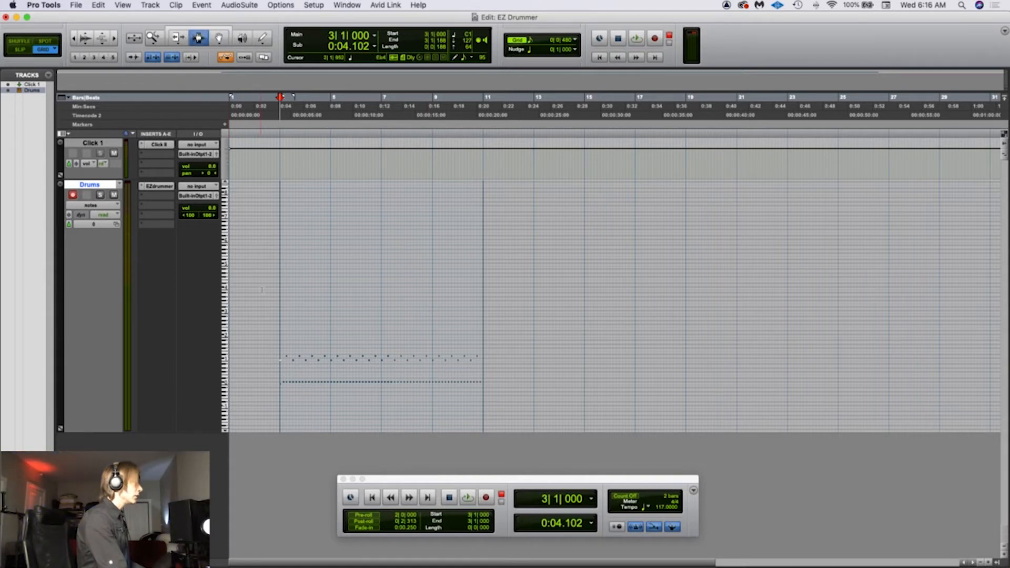
{"action": "key", "text": "space"}
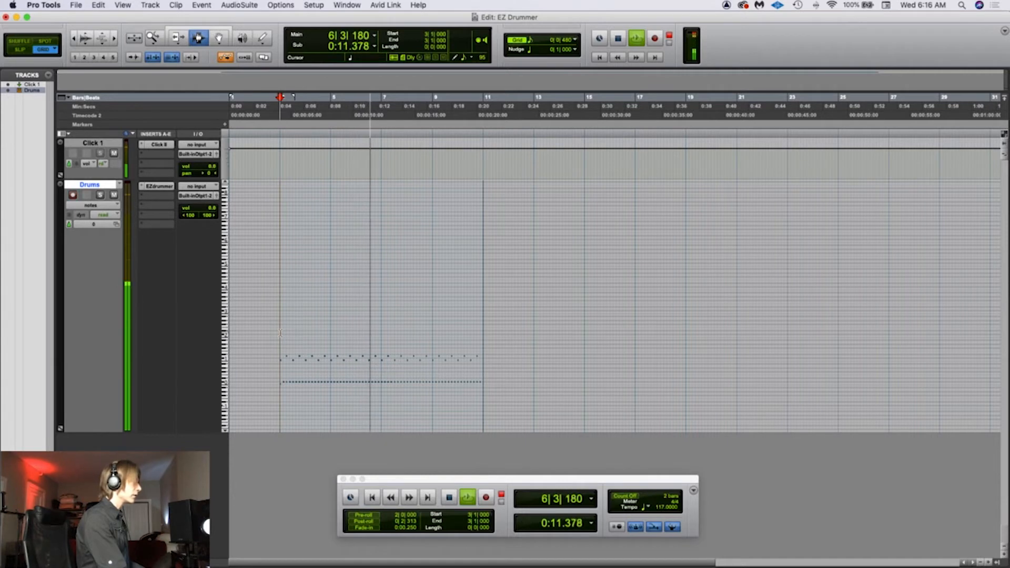
{"action": "key", "text": "space"}
{"action": "left_click_drag", "start_coordinate": [381, 342], "coordinate": [536, 354]}
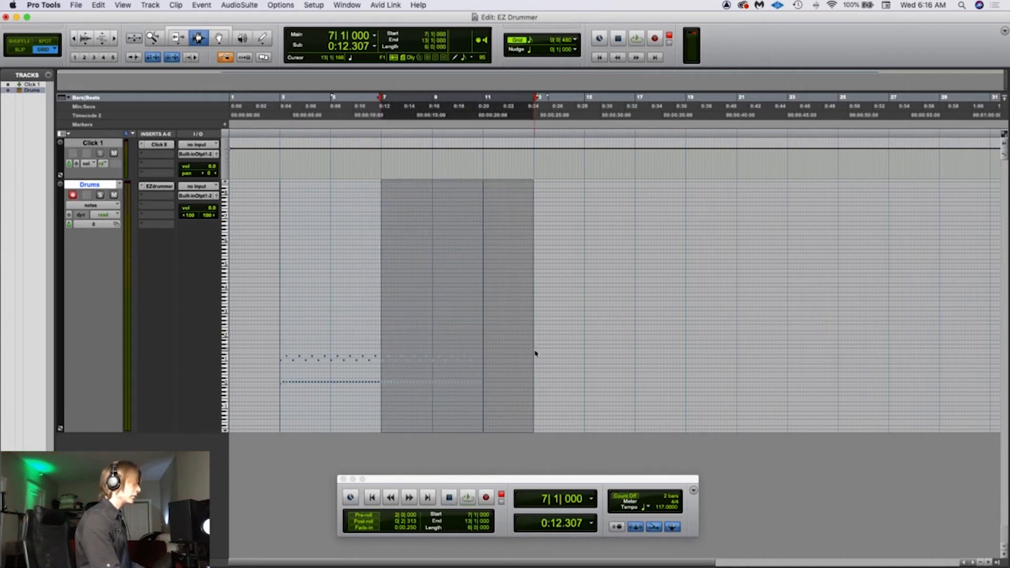
{"action": "key", "text": "Delete"}
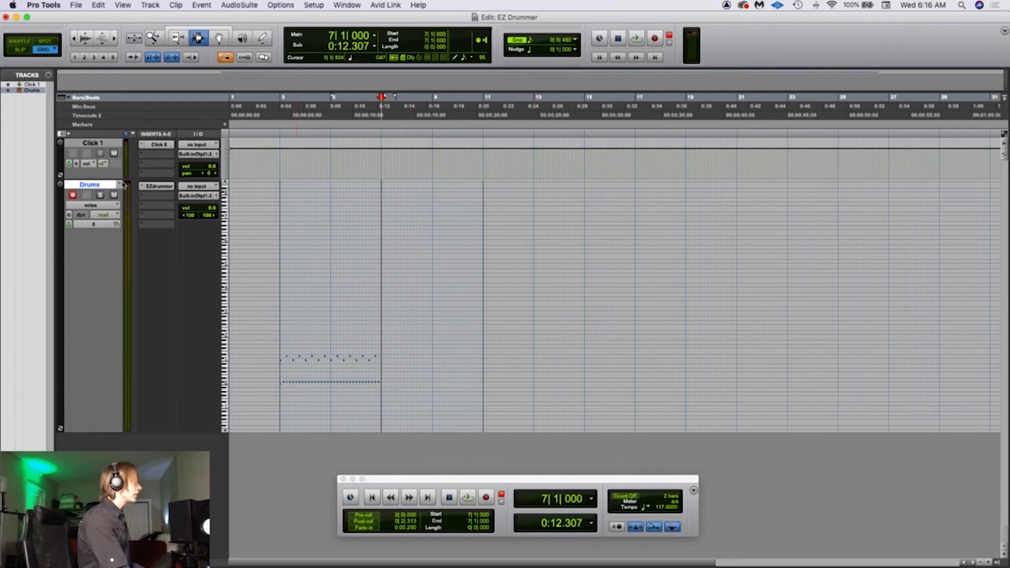
Reopen EZdrummer and preview the matching grooves Pre Chorus 03 from Basic 119 BPM and Chorus 01 from Push 76 BPM
{"action": "left_click", "coordinate": [156, 188]}
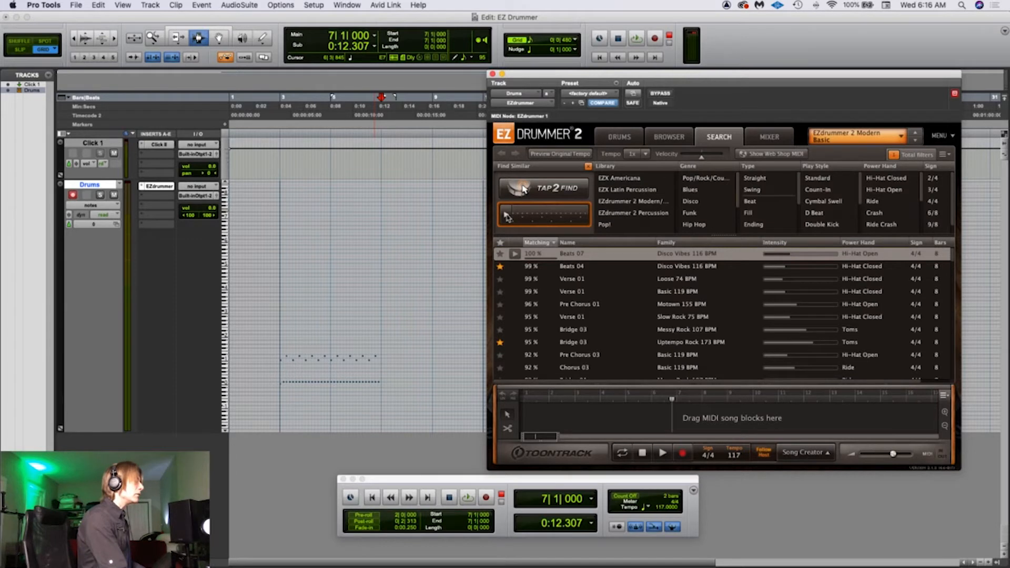
{"action": "left_click", "coordinate": [584, 359]}
{"action": "left_click", "coordinate": [515, 355]}
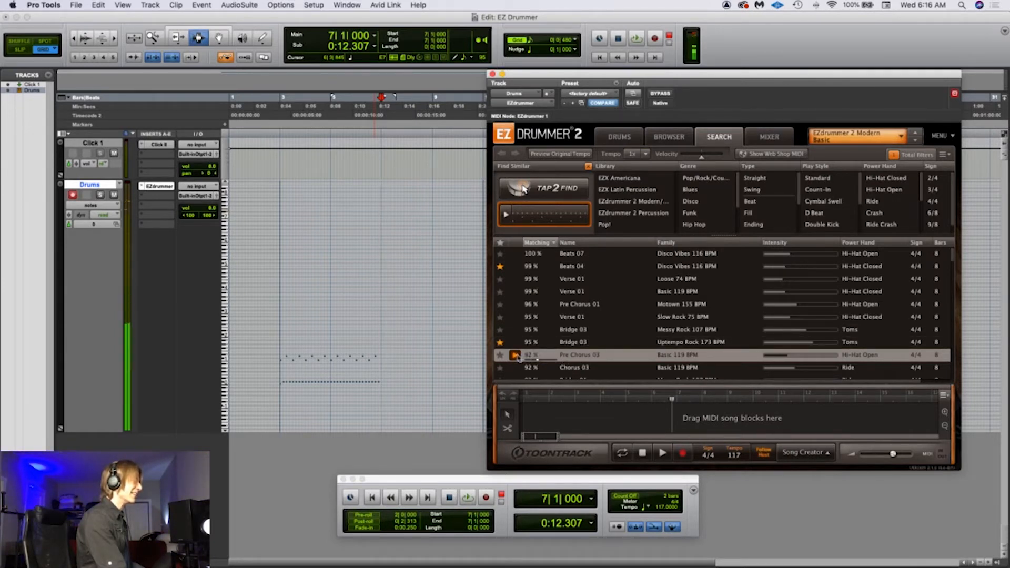
{"action": "left_click", "coordinate": [575, 351]}
{"action": "scroll", "coordinate": [575, 351], "scroll_direction": "down", "scroll_amount": 10}
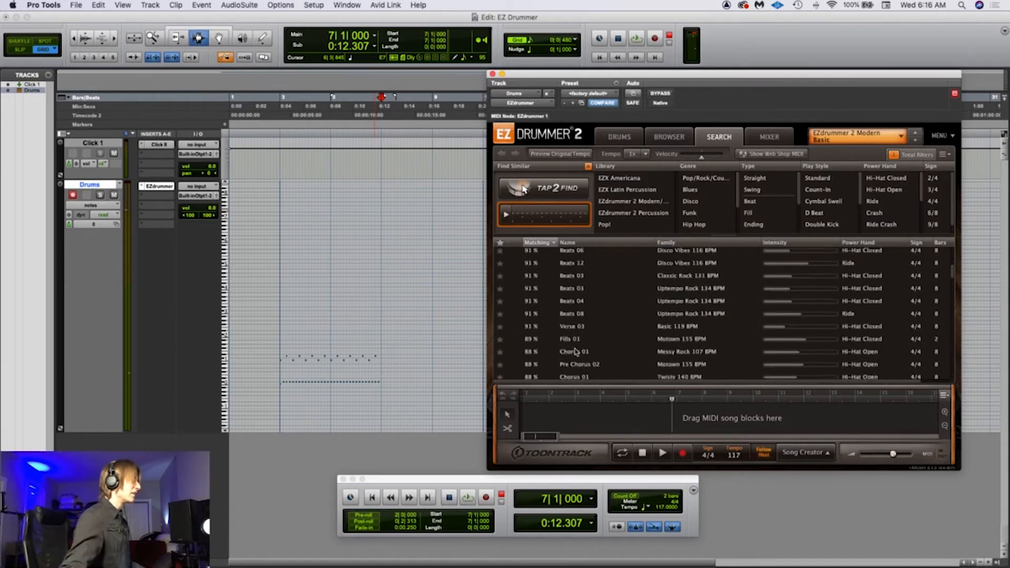
{"action": "scroll", "coordinate": [575, 351], "scroll_direction": "down", "scroll_amount": 10}
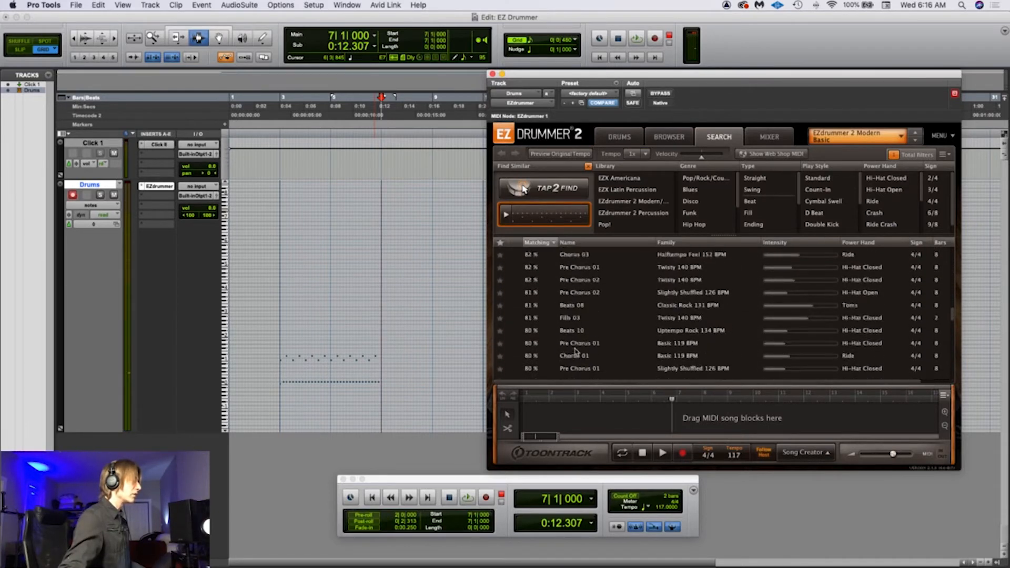
{"action": "scroll", "coordinate": [576, 351], "scroll_direction": "down", "scroll_amount": 3}
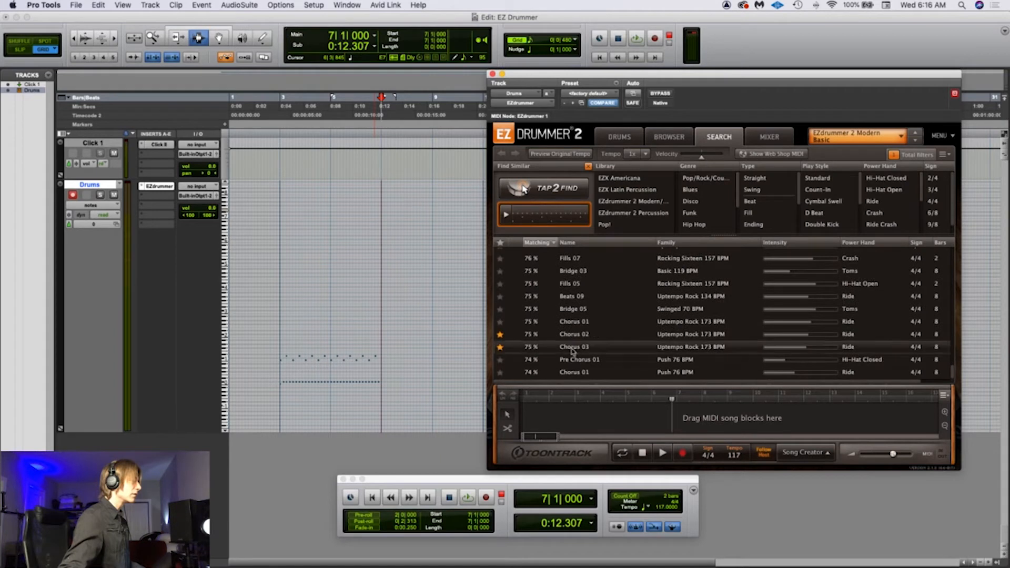
{"action": "left_click", "coordinate": [515, 373]}
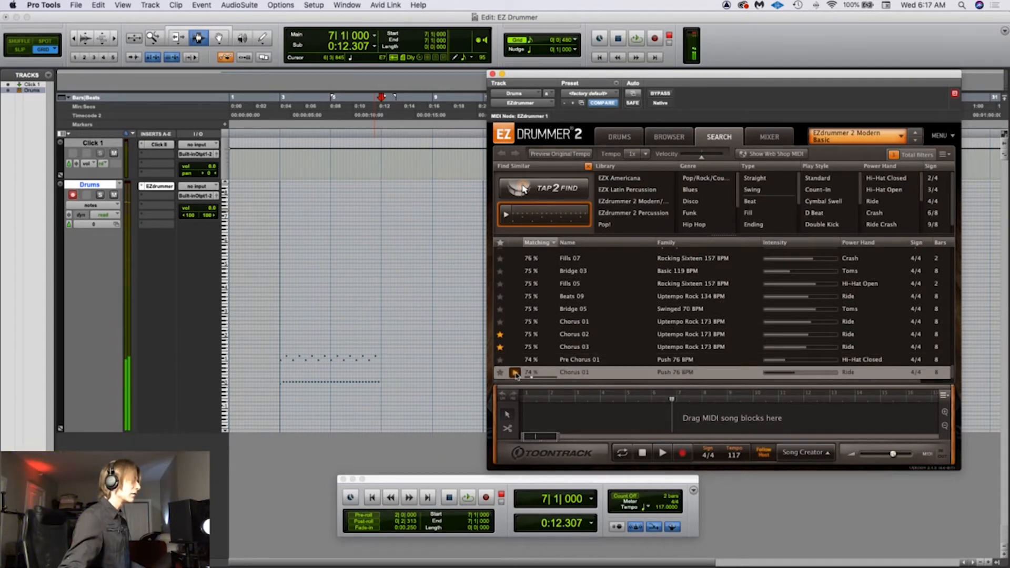
{"action": "left_click", "coordinate": [514, 372]}
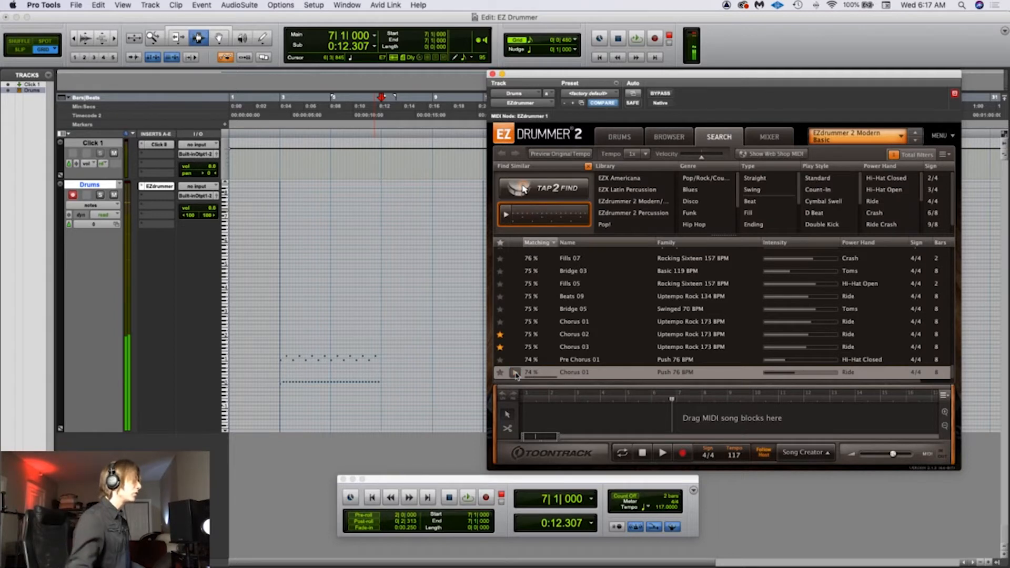
{"action": "left_click", "coordinate": [551, 194]}
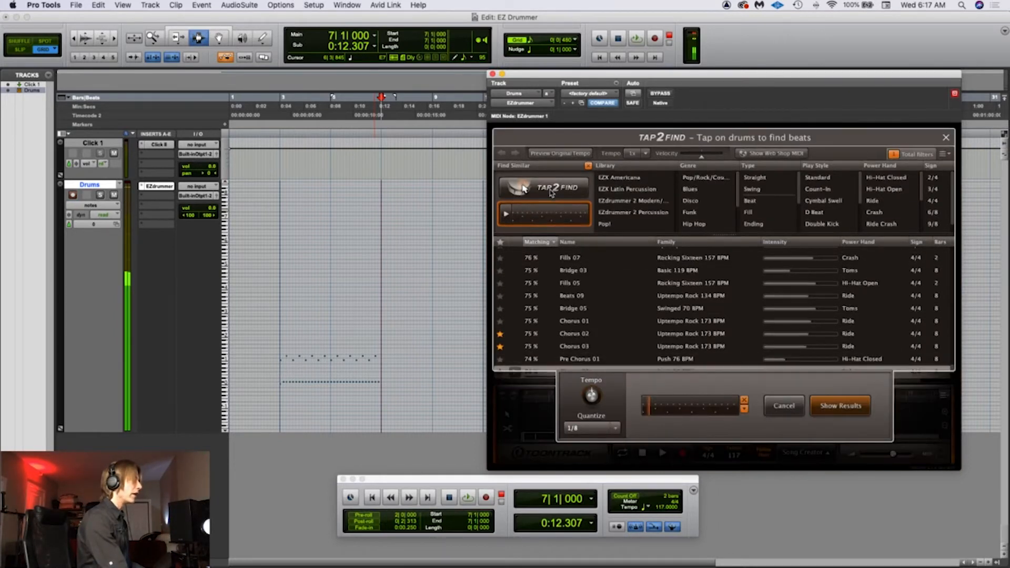
{"action": "left_click", "coordinate": [745, 403]}
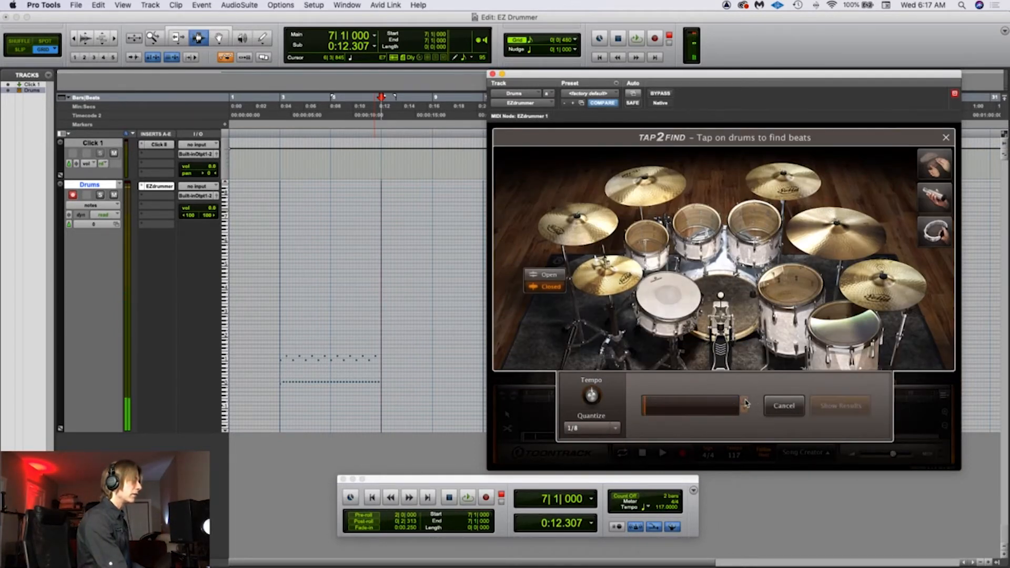
{"action": "left_click", "coordinate": [778, 407]}
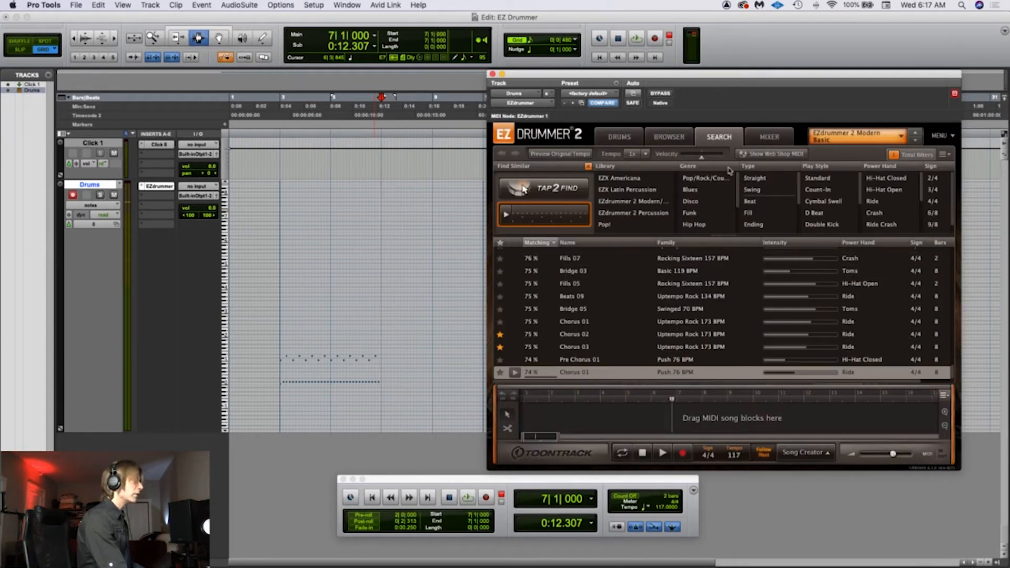
Clear the previous Tap2Find pattern, tap in a new beat and show the matching grooves
{"action": "left_click", "coordinate": [621, 138]}
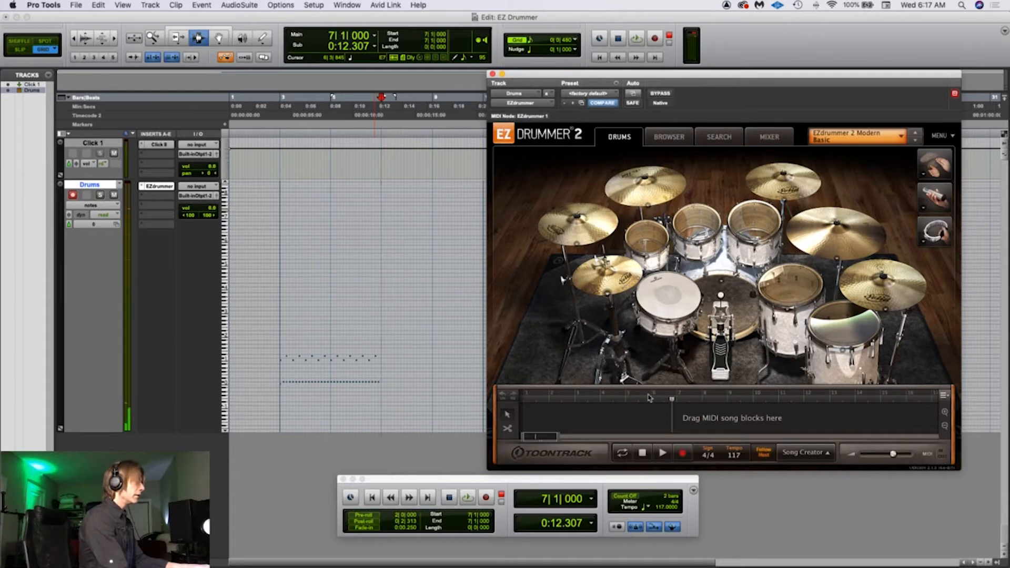
{"action": "left_click", "coordinate": [715, 137]}
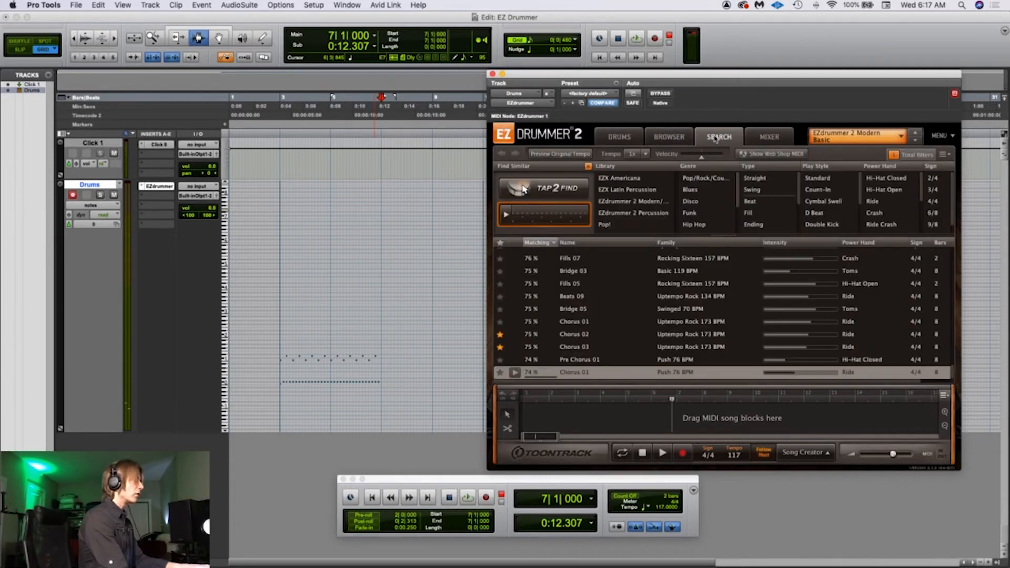
{"action": "left_click", "coordinate": [544, 188]}
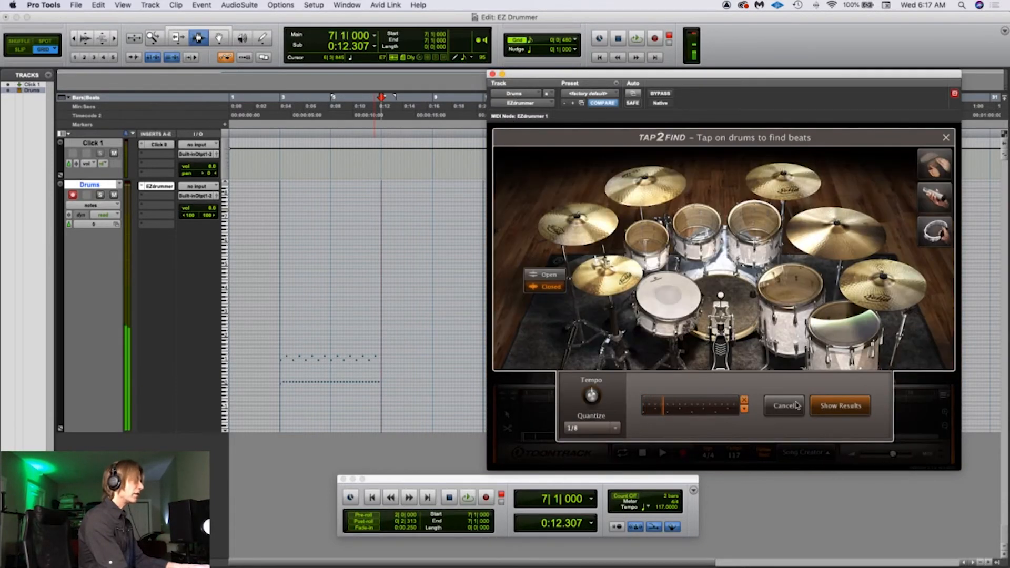
{"action": "left_click", "coordinate": [744, 400]}
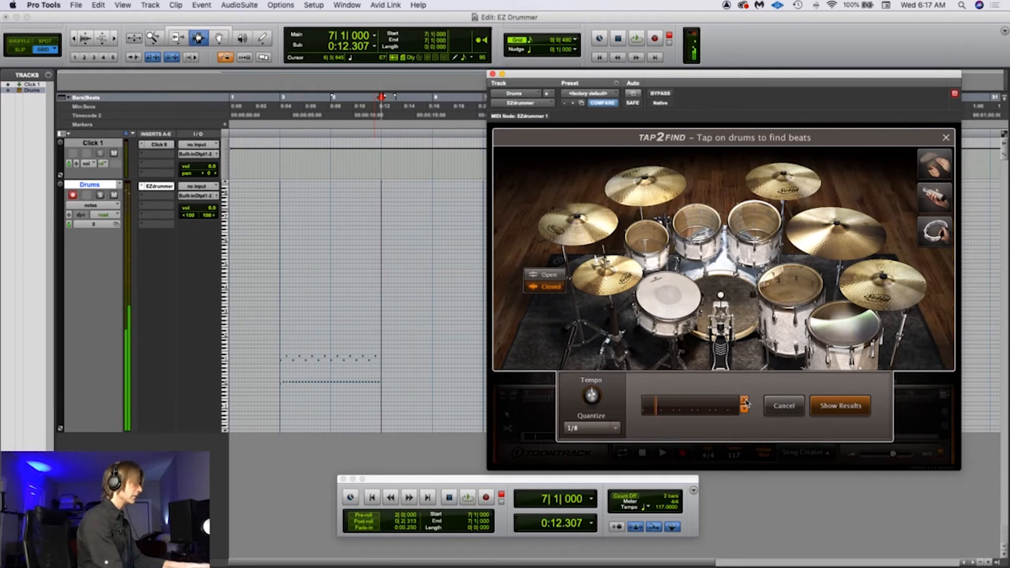
{"action": "left_click", "coordinate": [828, 405]}
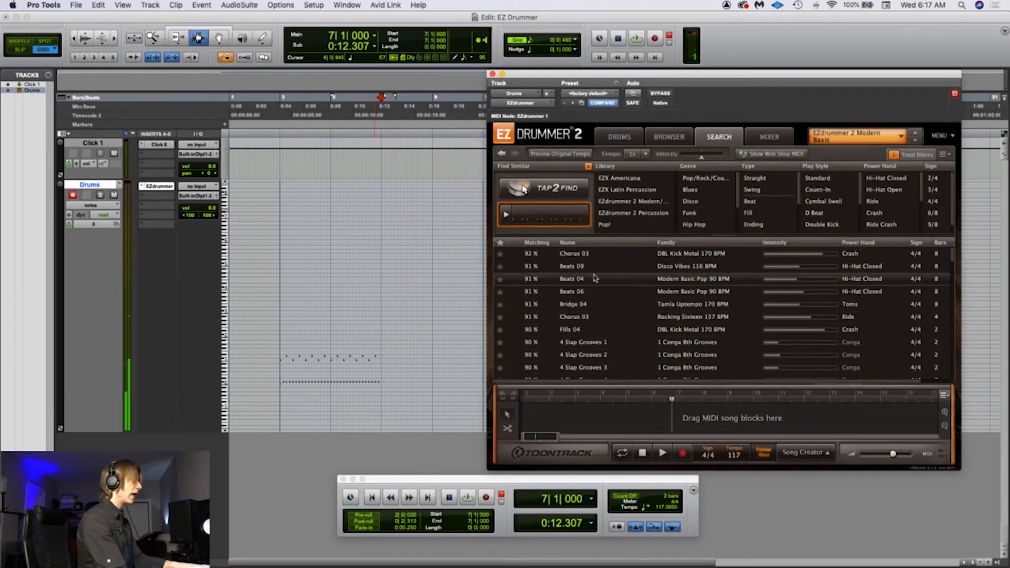
Preview the matching grooves Chorus 03 and Fills 04 from DBL Kick Metal, Beats 09 from Disco Vibes, and Chorus 02 from Rocking Sixteen
{"action": "left_click", "coordinate": [515, 255]}
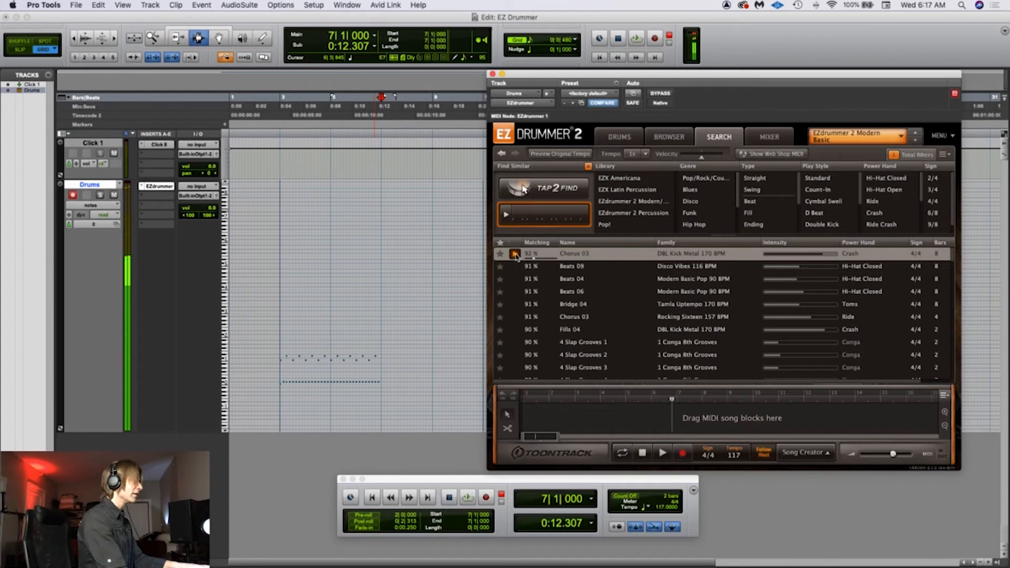
{"action": "left_click", "coordinate": [516, 266]}
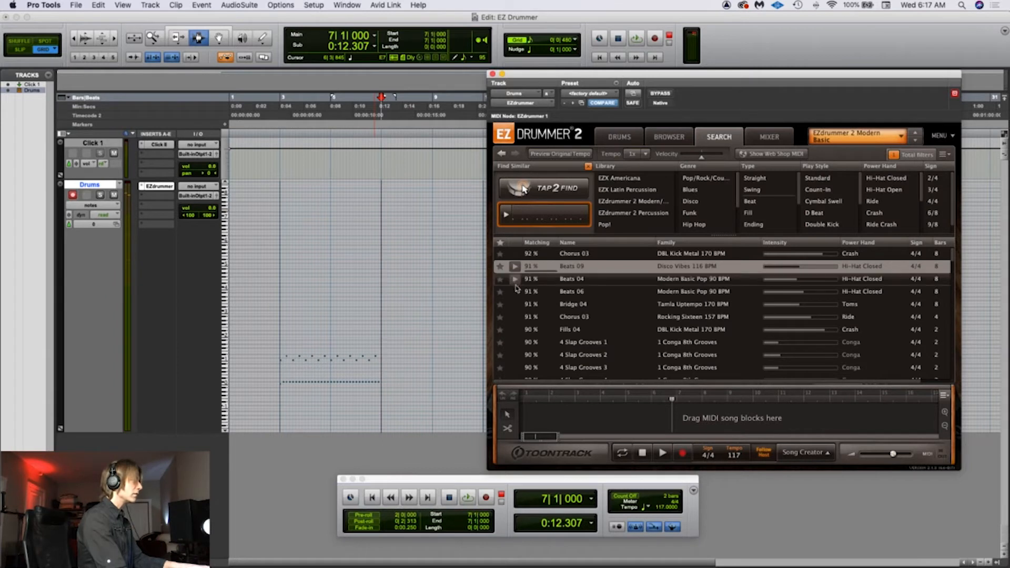
{"action": "left_click", "coordinate": [516, 331]}
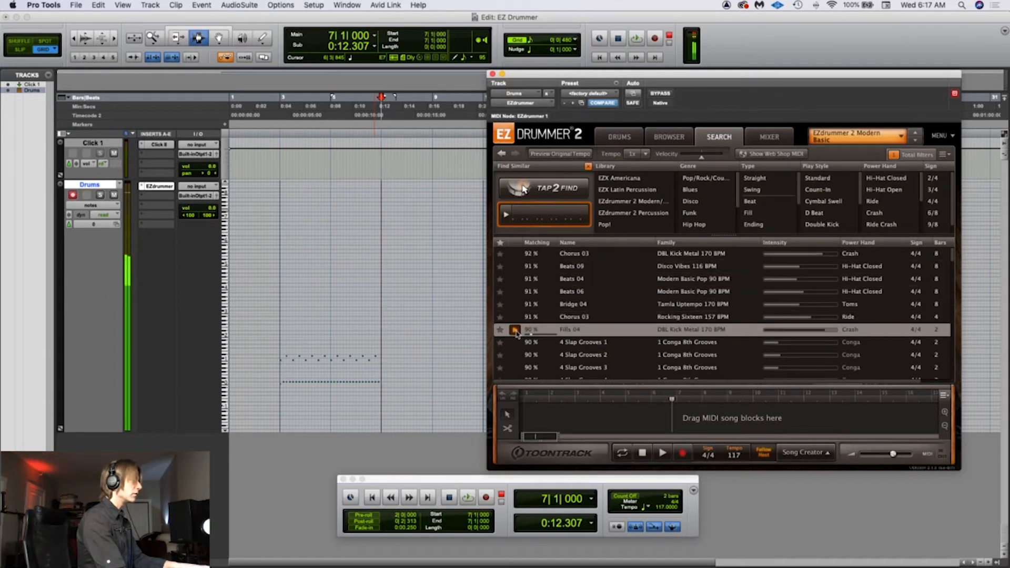
{"action": "scroll", "coordinate": [549, 336], "scroll_direction": "down", "scroll_amount": 2}
{"action": "scroll", "coordinate": [549, 336], "scroll_direction": "down", "scroll_amount": 3}
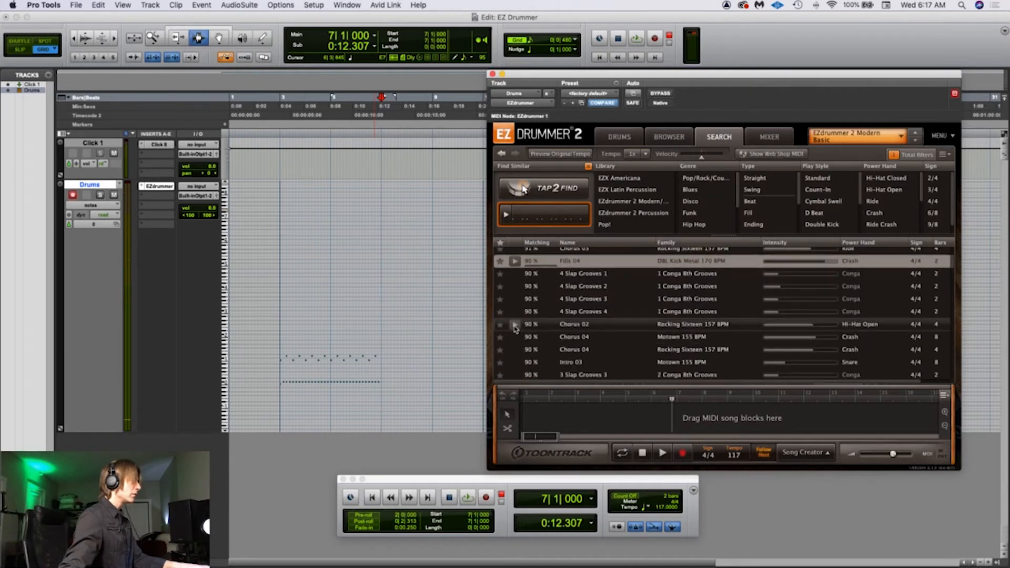
{"action": "left_click", "coordinate": [514, 325]}
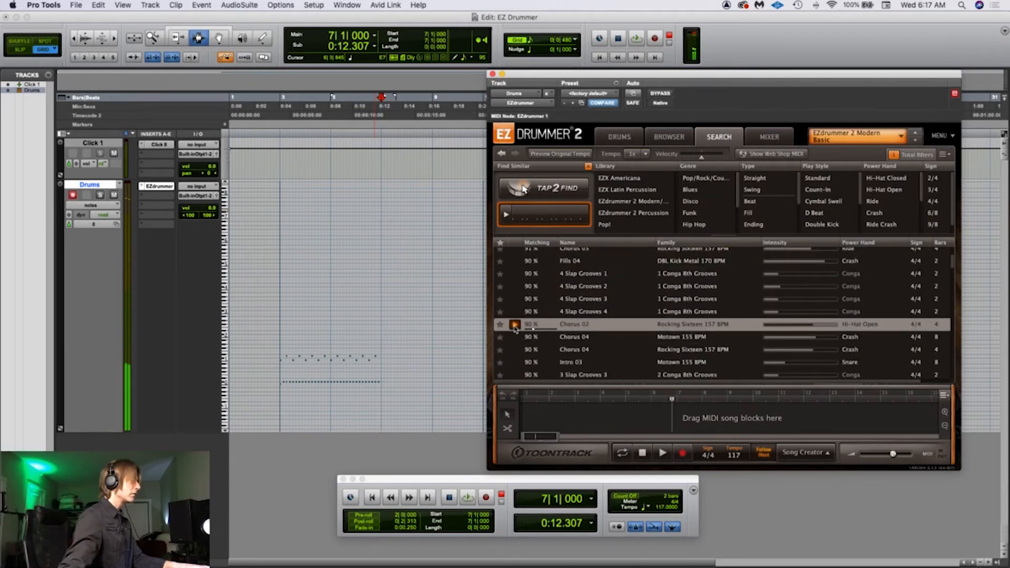
Preview the grooves 3 Slap Grooves 3, Intro 03 from Motown, Beats 04 from Uptempo Rock, and Chorus 02 from DBL Kick Metal 170 BPM
{"action": "scroll", "coordinate": [514, 327], "scroll_direction": "down", "scroll_amount": 2}
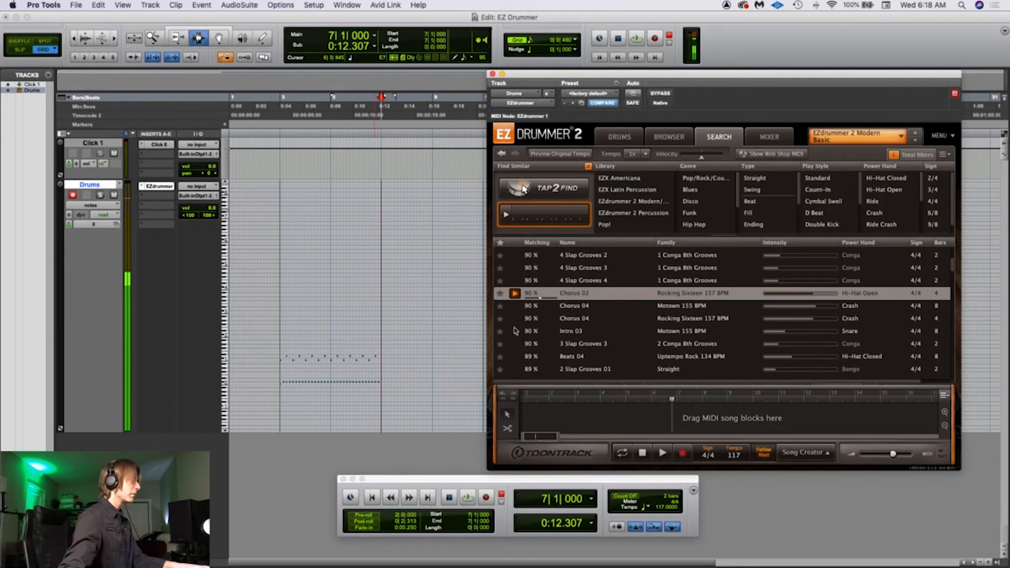
{"action": "left_click", "coordinate": [515, 344]}
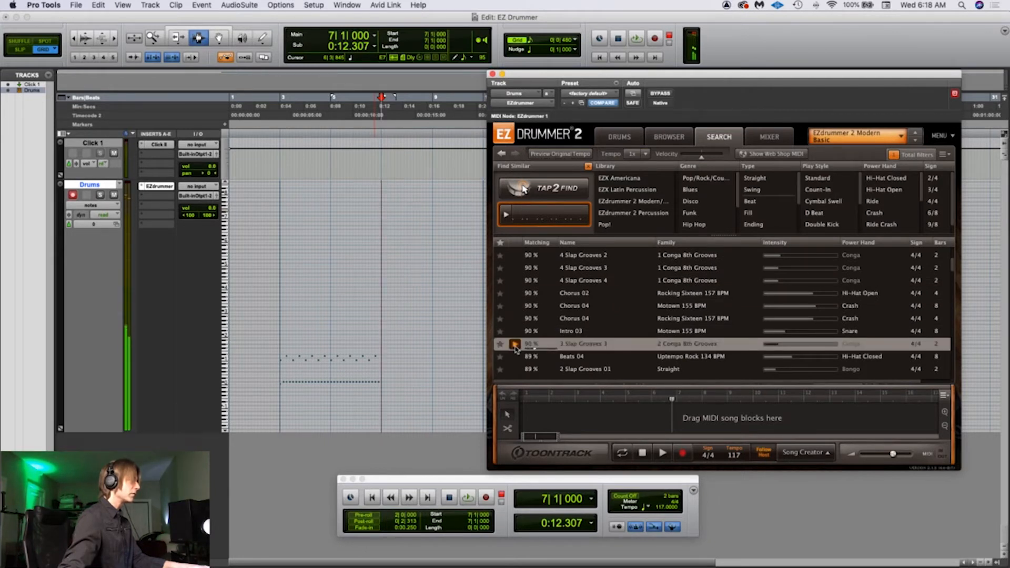
{"action": "left_click", "coordinate": [514, 332]}
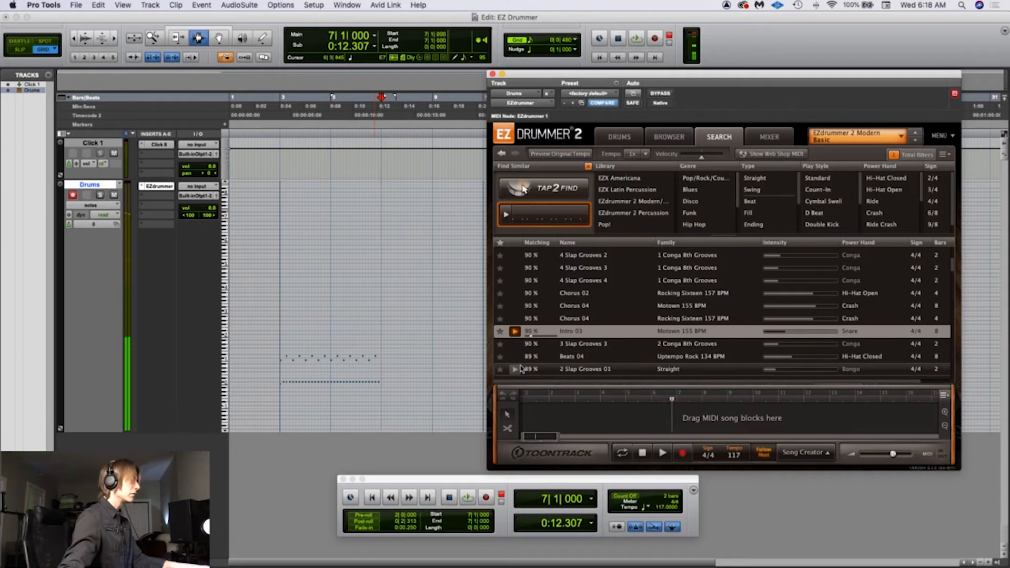
{"action": "left_click", "coordinate": [516, 357]}
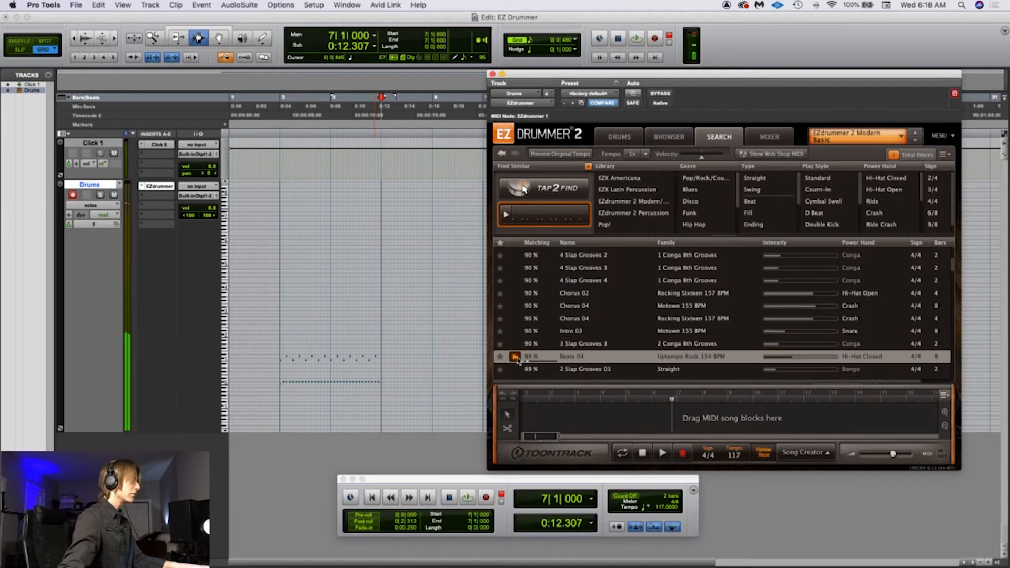
{"action": "scroll", "coordinate": [518, 360], "scroll_direction": "down", "scroll_amount": 3}
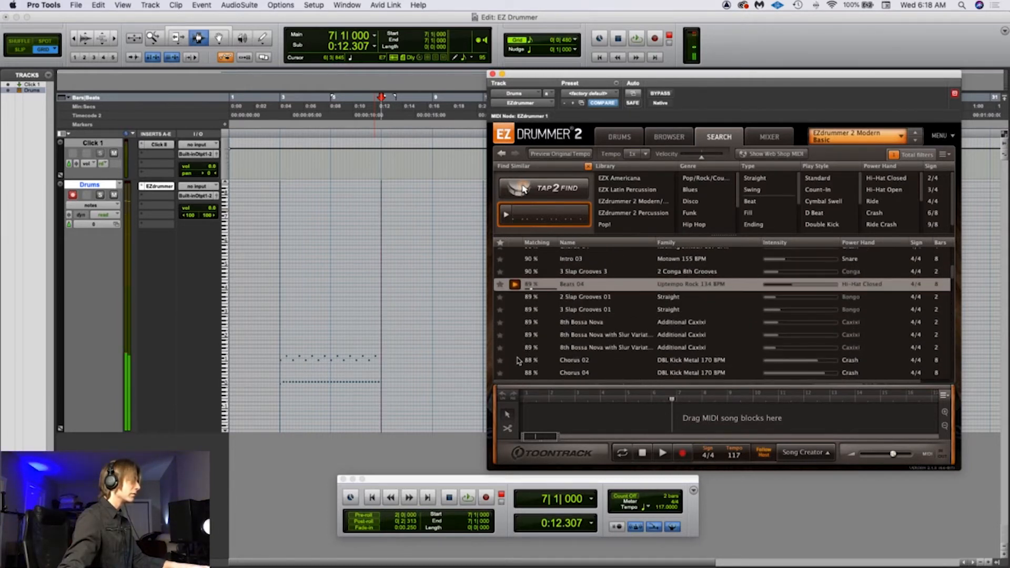
{"action": "left_click", "coordinate": [514, 362]}
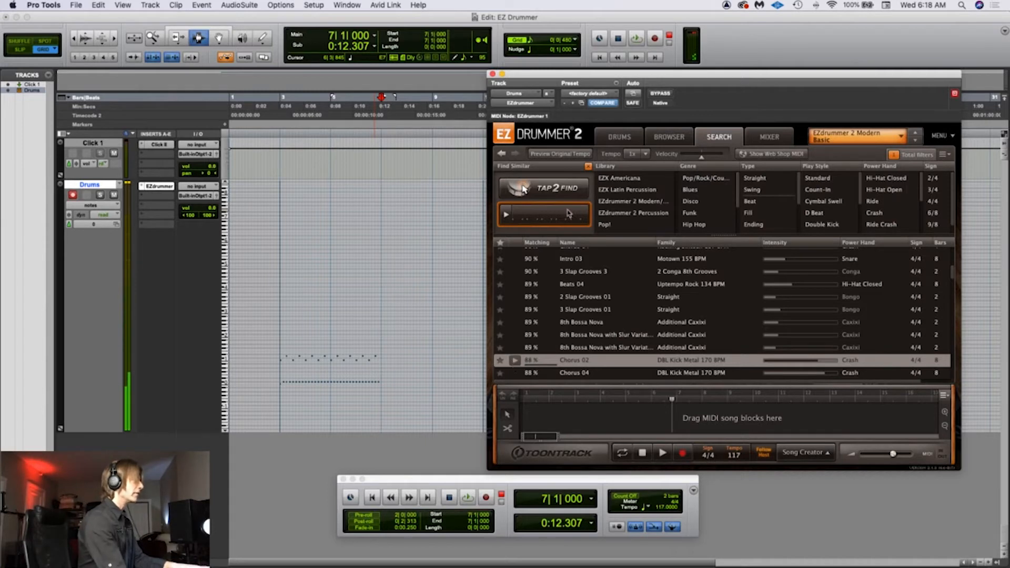
Place the Chorus 02 groove from DBL Kick Metal 170 BPM on the Drums track at bar 7 and play from bar 5
{"action": "left_click_drag", "start_coordinate": [577, 80], "coordinate": [719, 101]}
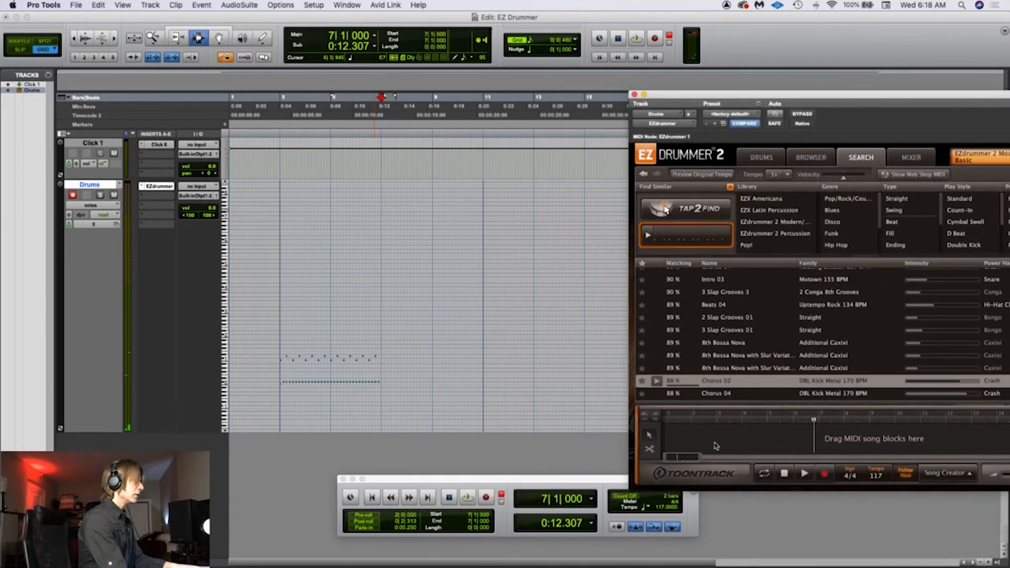
{"action": "left_click_drag", "start_coordinate": [735, 383], "coordinate": [382, 368]}
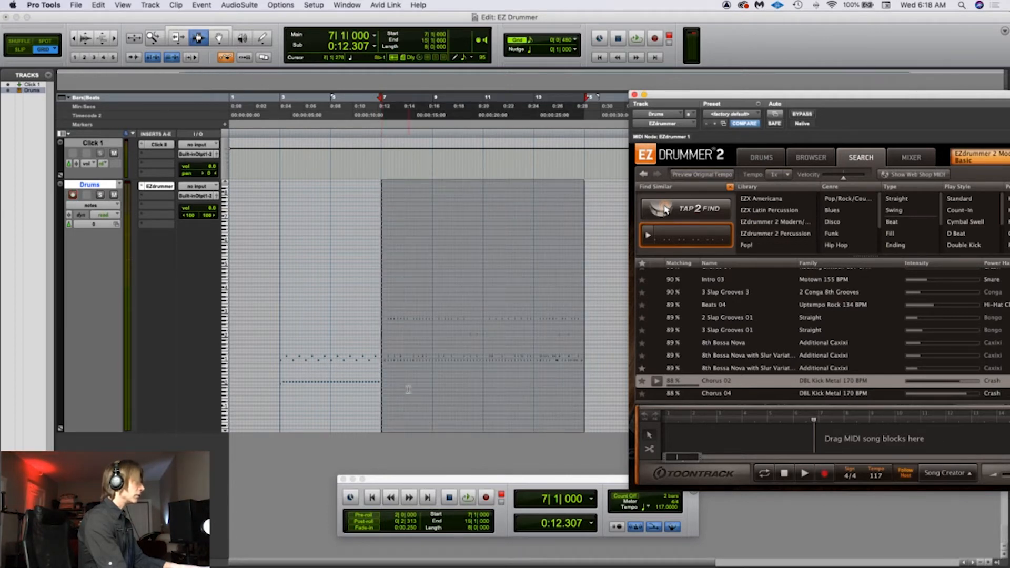
{"action": "left_click", "coordinate": [331, 323]}
{"action": "key", "text": "space"}
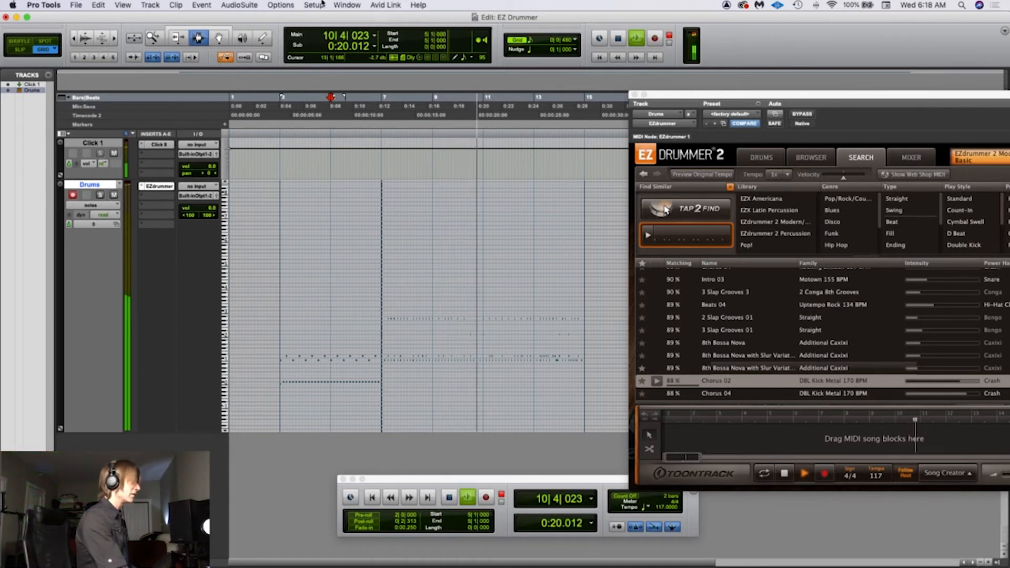
{"action": "key", "text": "space"}
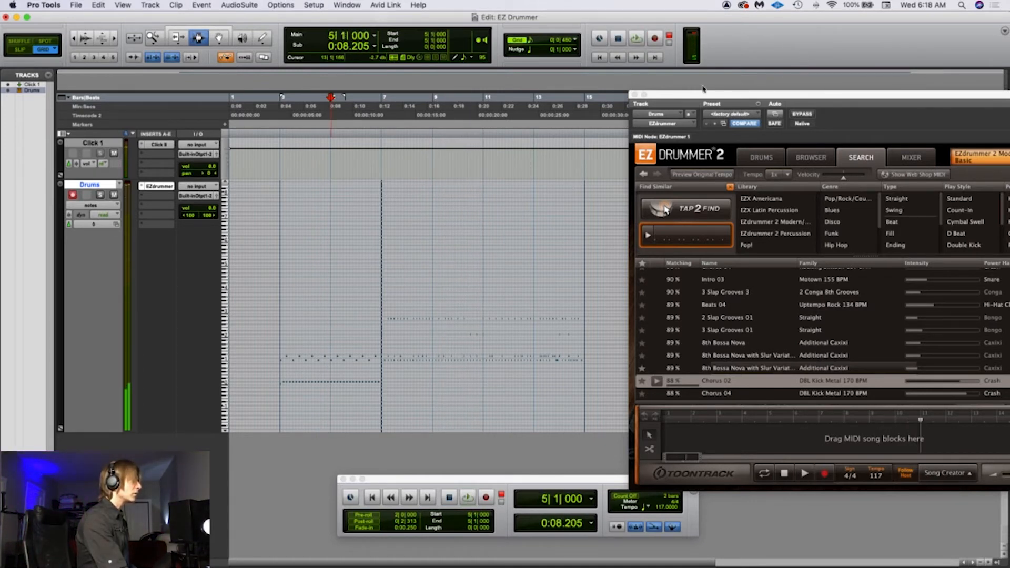
Close the EZdrummer window and delete the Drums track notes from bar 11 to the groove's end
{"action": "left_click", "coordinate": [634, 95]}
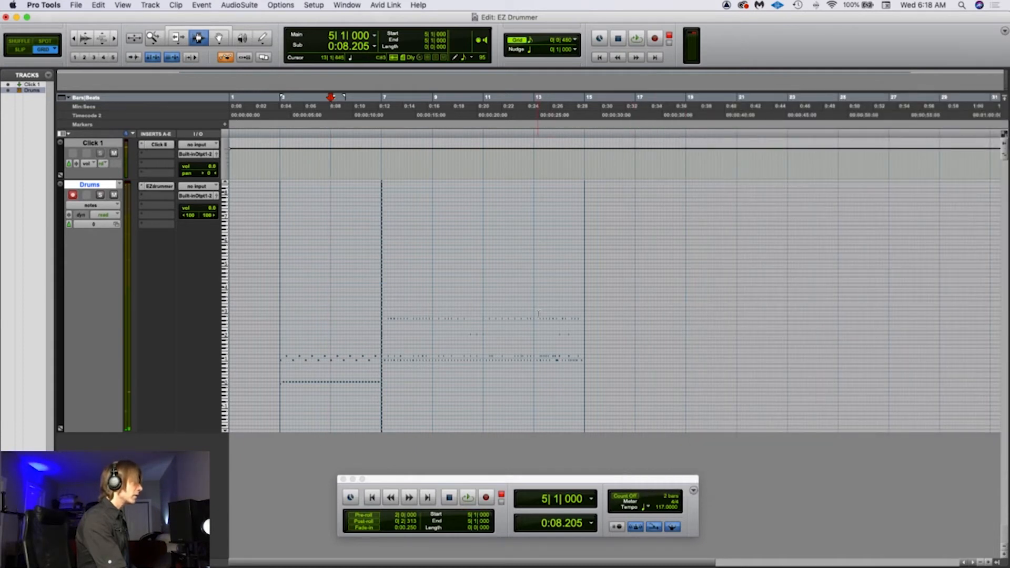
{"action": "left_click_drag", "start_coordinate": [482, 349], "coordinate": [599, 345]}
{"action": "key", "text": "Delete"}
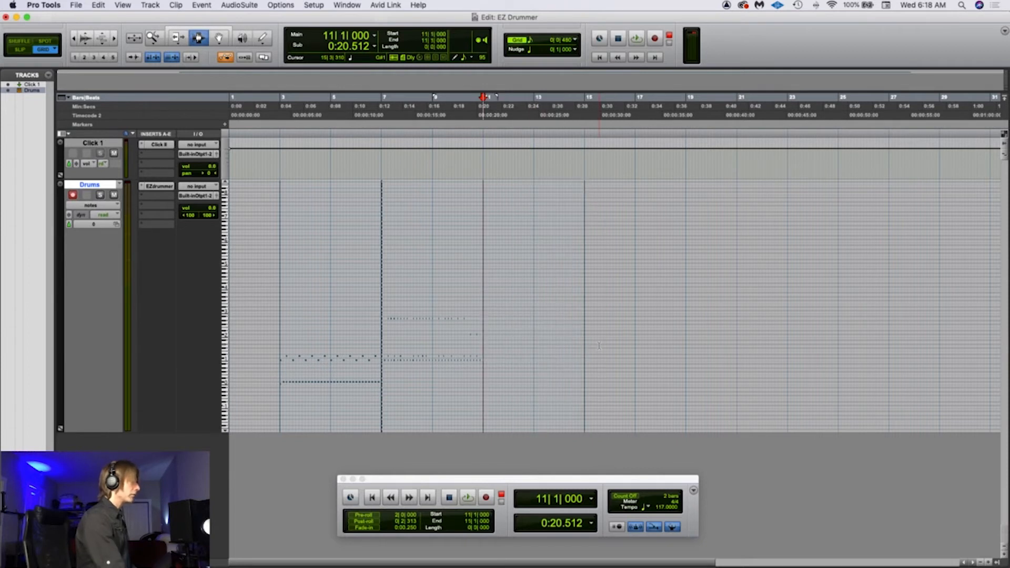
Duplicate the Drums track notes of bars 3 to 11 directly behind the original, and play the whole part from bar 3
{"action": "left_click_drag", "start_coordinate": [279, 367], "coordinate": [481, 376]}
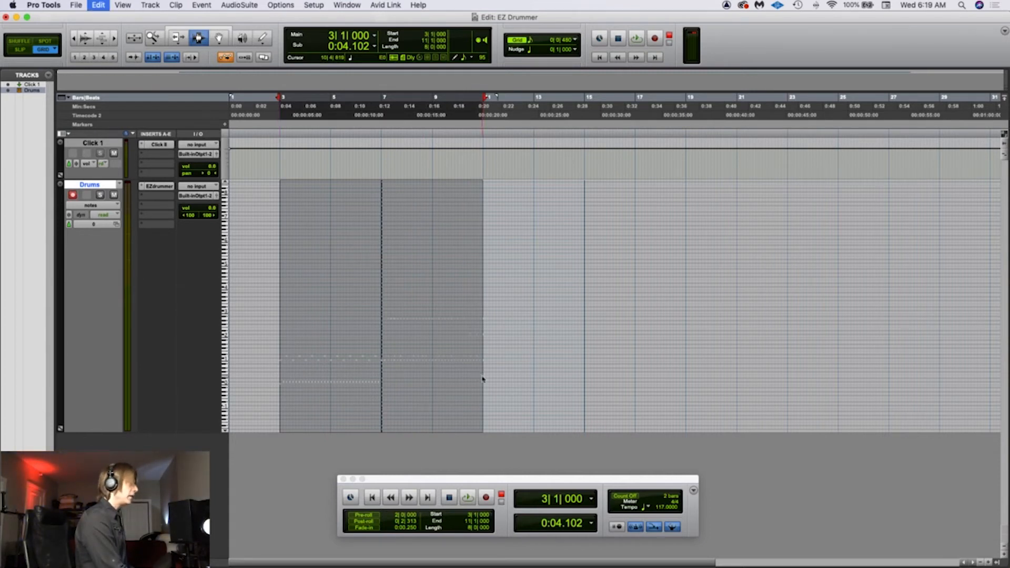
{"action": "key", "text": "super+d"}
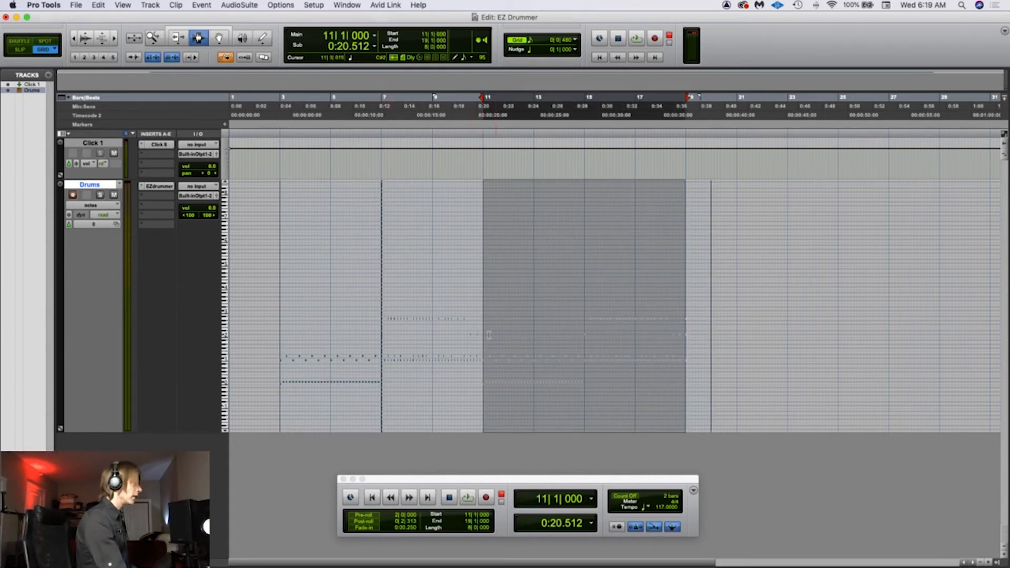
{"action": "left_click", "coordinate": [278, 331]}
{"action": "key", "text": "space"}
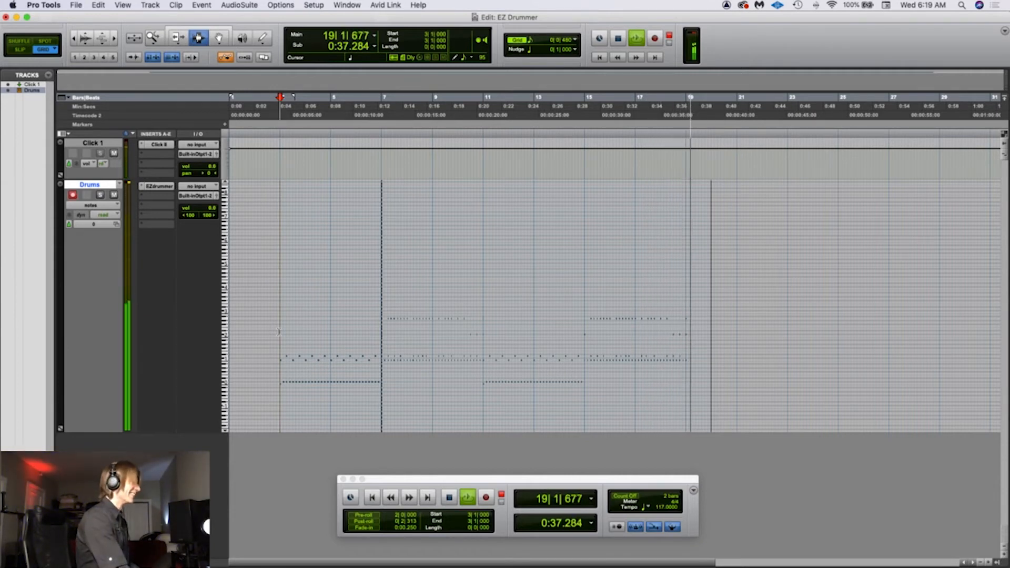
{"action": "key", "text": "space"}
{"action": "key", "text": "Return"}
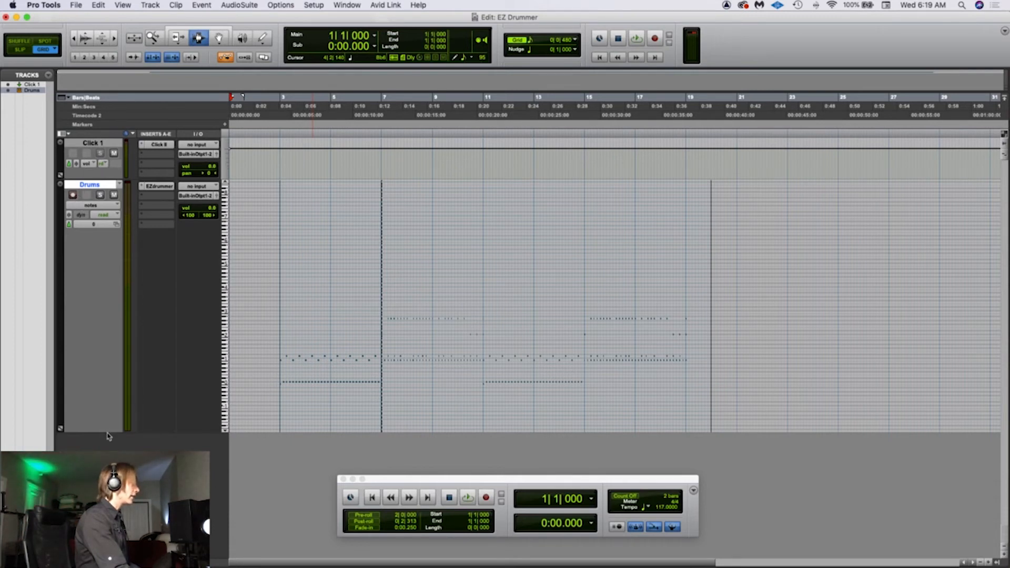
Reduce the Drums track's height and create one new mono audio track named Guitar
{"action": "left_click_drag", "start_coordinate": [106, 430], "coordinate": [103, 282]}
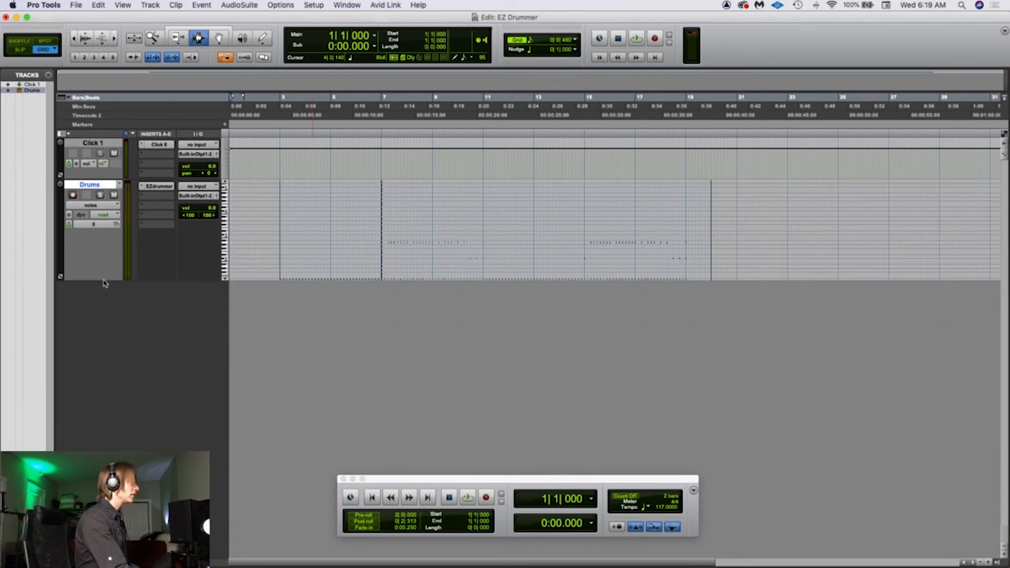
{"action": "left_click", "coordinate": [150, 5]}
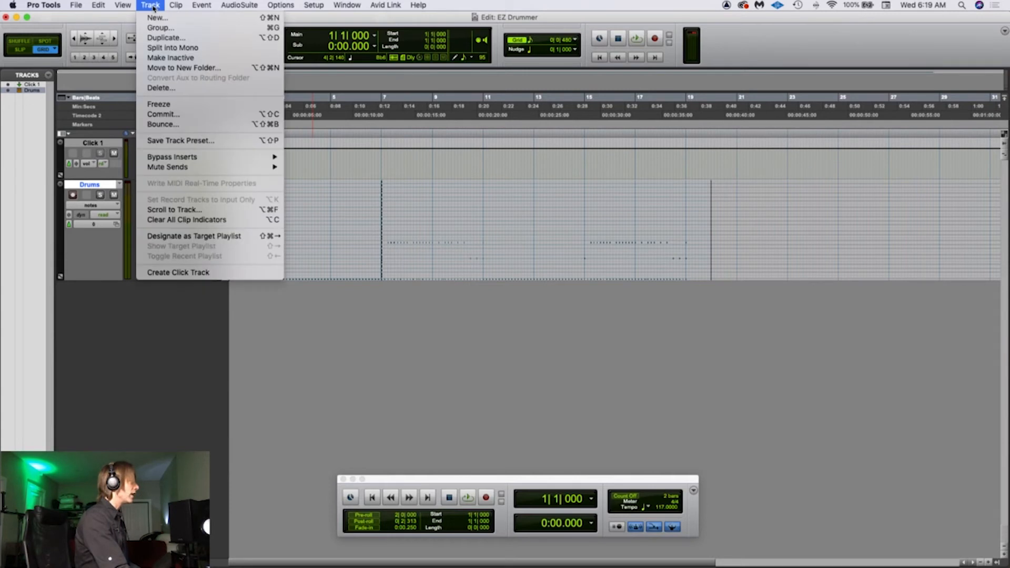
{"action": "left_click", "coordinate": [158, 17]}
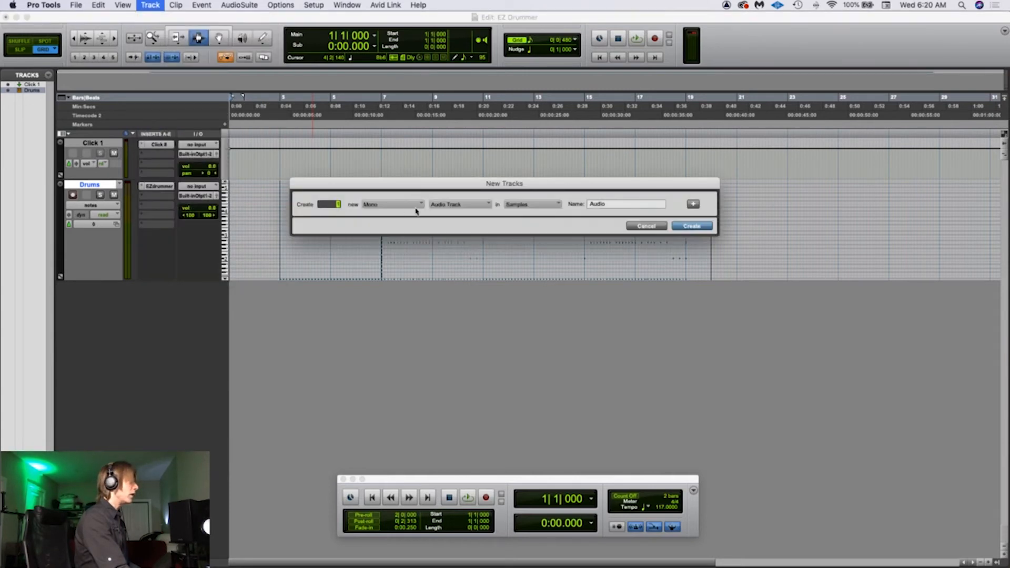
{"action": "double_click", "coordinate": [608, 203]}
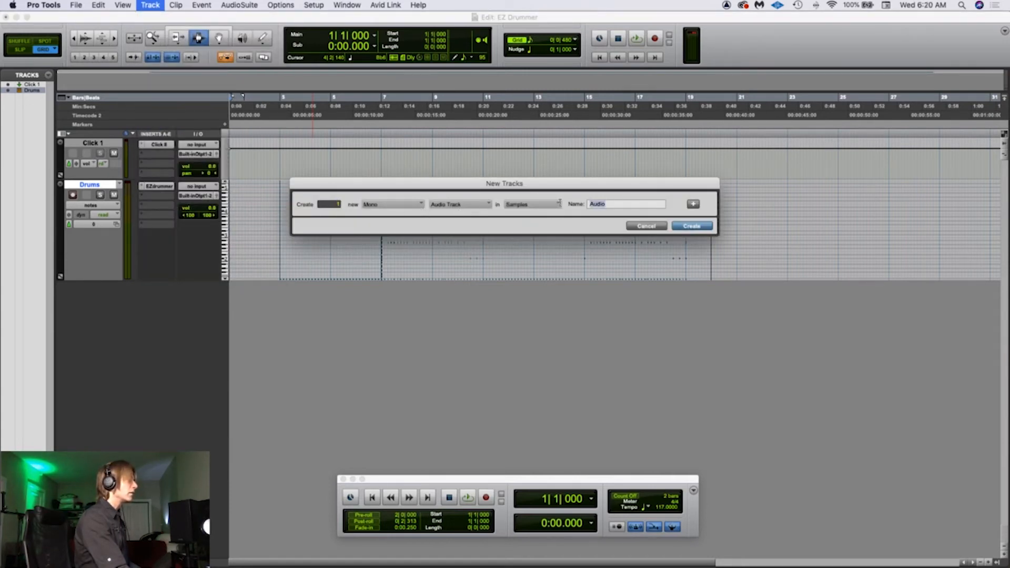
{"action": "type", "text": "Guitar"}
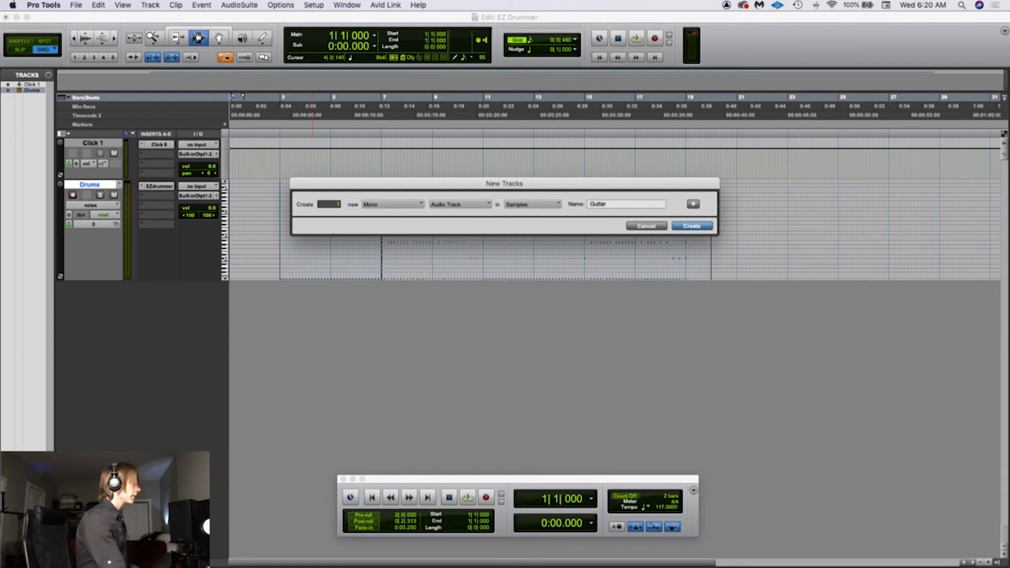
{"action": "key", "text": "Return"}
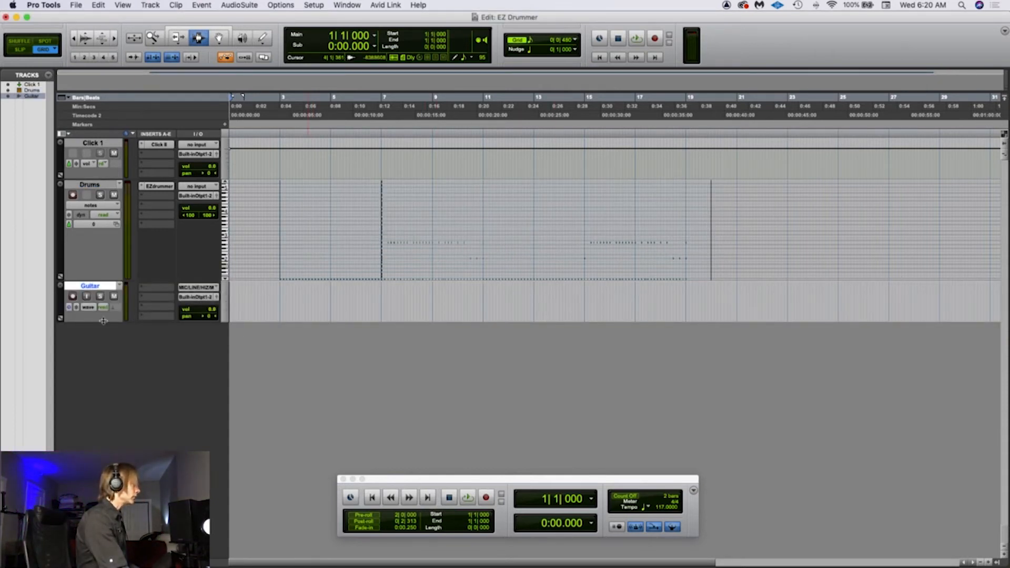
Enlarge the Guitar track, assign its MIC/LINE/HIZ interface input and arm the track for recording
{"action": "left_click_drag", "start_coordinate": [103, 321], "coordinate": [103, 393]}
{"action": "left_click", "coordinate": [200, 287]}
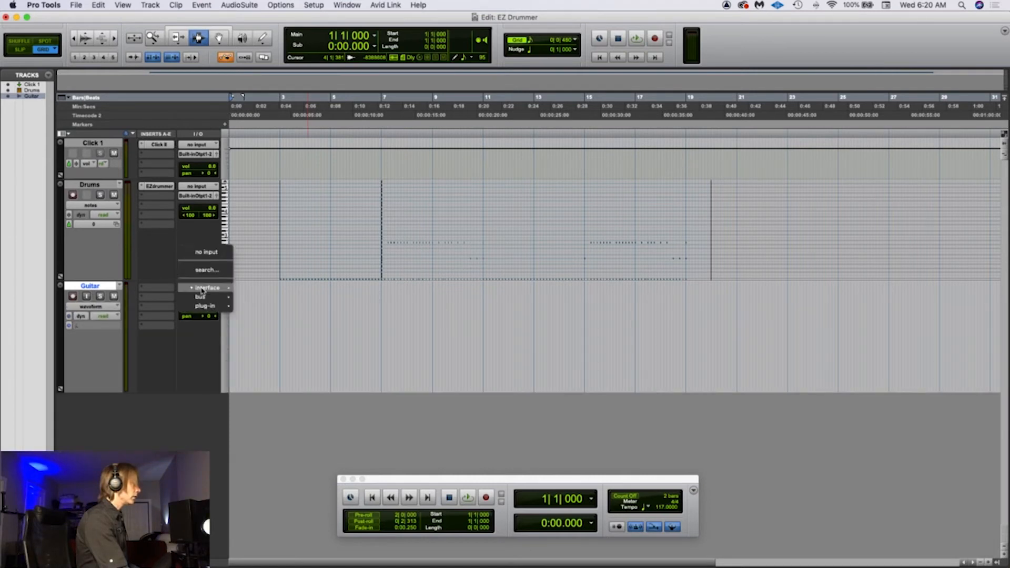
{"action": "mouse_move", "coordinate": [209, 291]}
{"action": "left_click", "coordinate": [247, 291]}
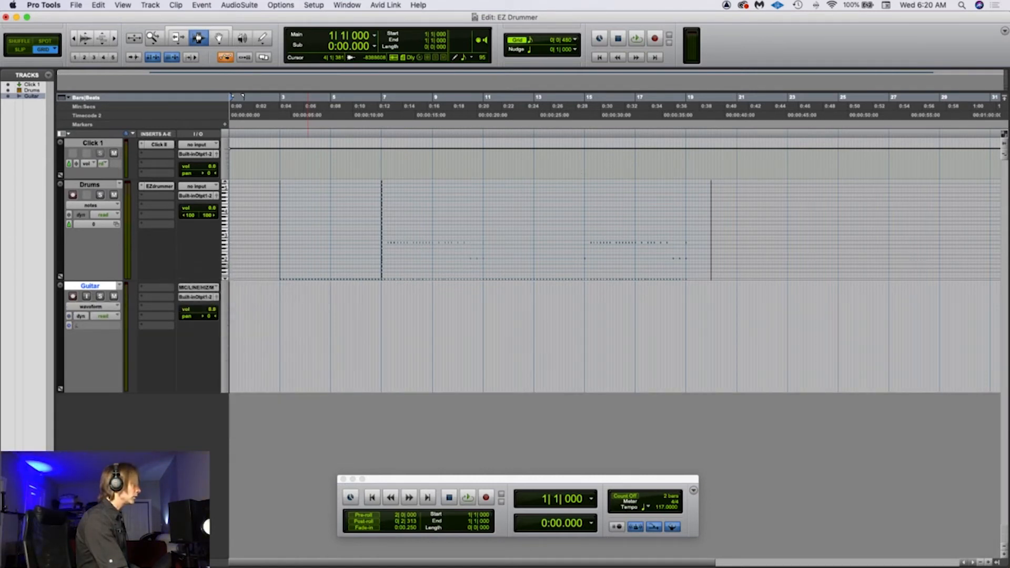
{"action": "left_click", "coordinate": [72, 296]}
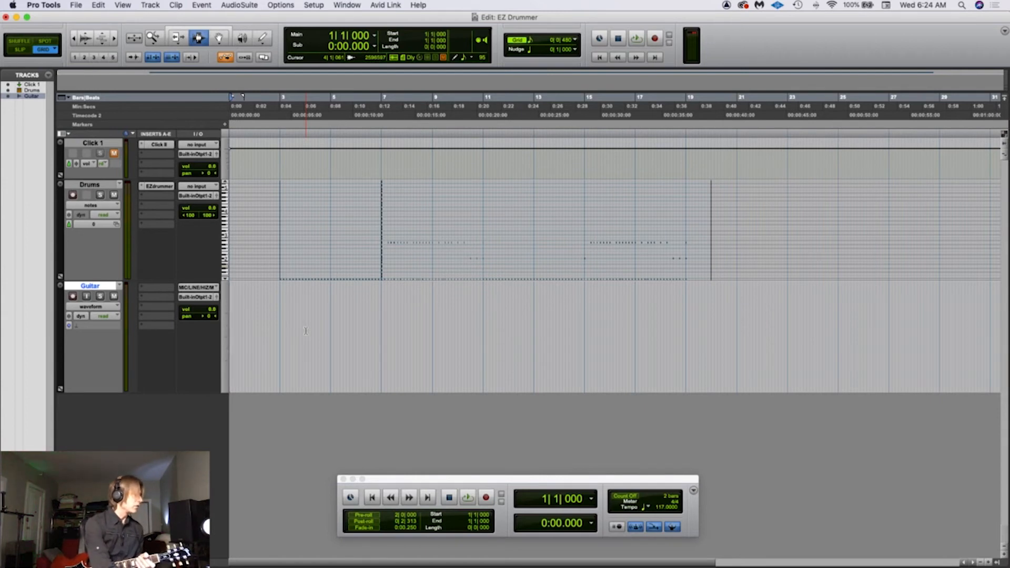
Unmute the Click 1 track and play the drum part from the session start to rehearse against the click
{"action": "key", "text": "space"}
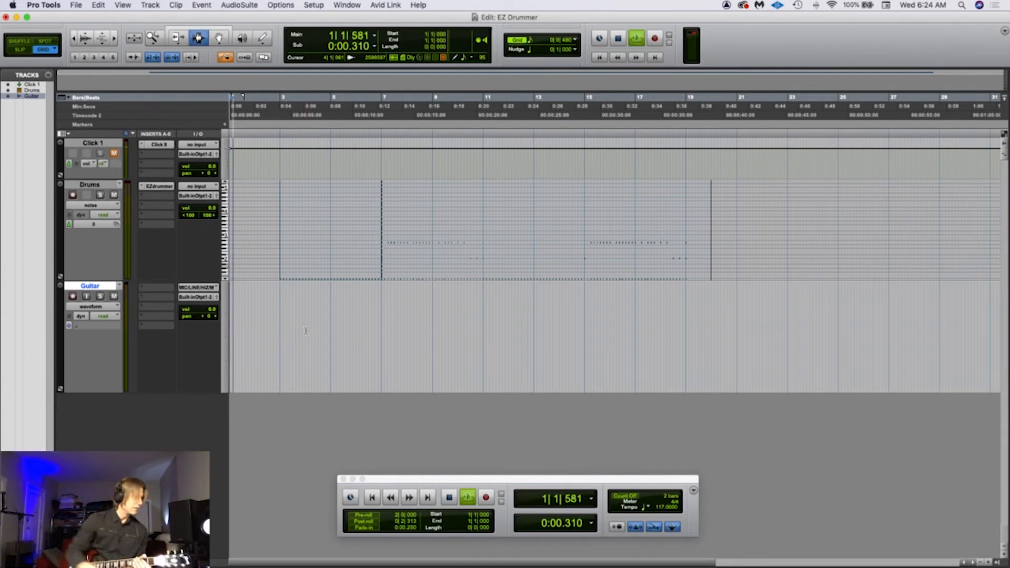
{"action": "key", "text": "space"}
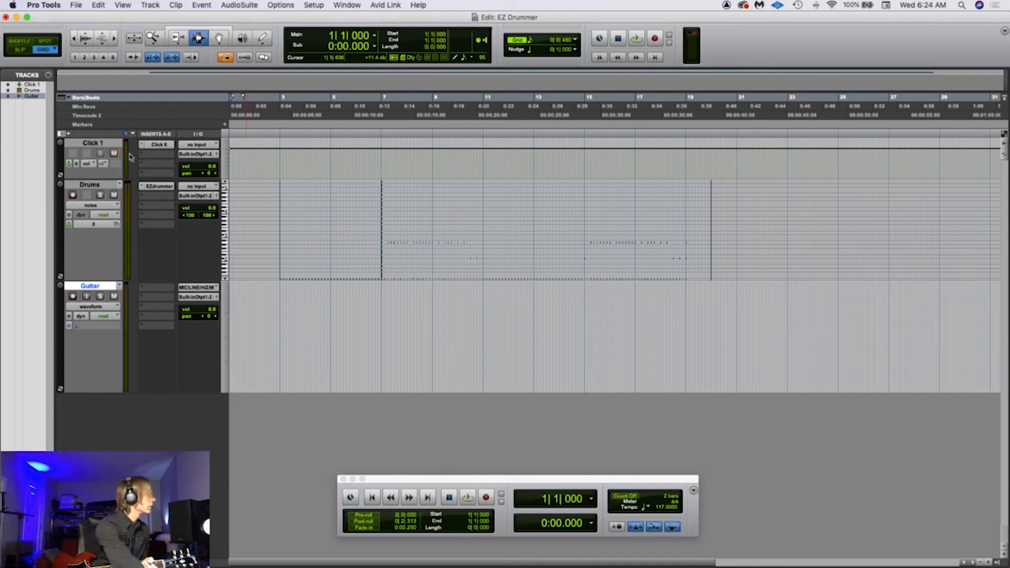
{"action": "key", "text": "space"}
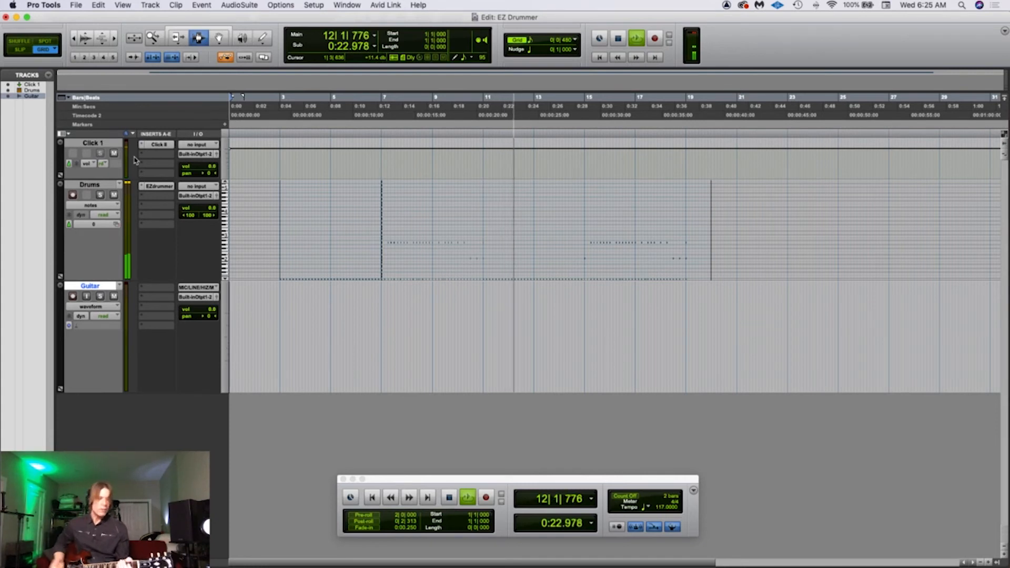
{"action": "key", "text": "space"}
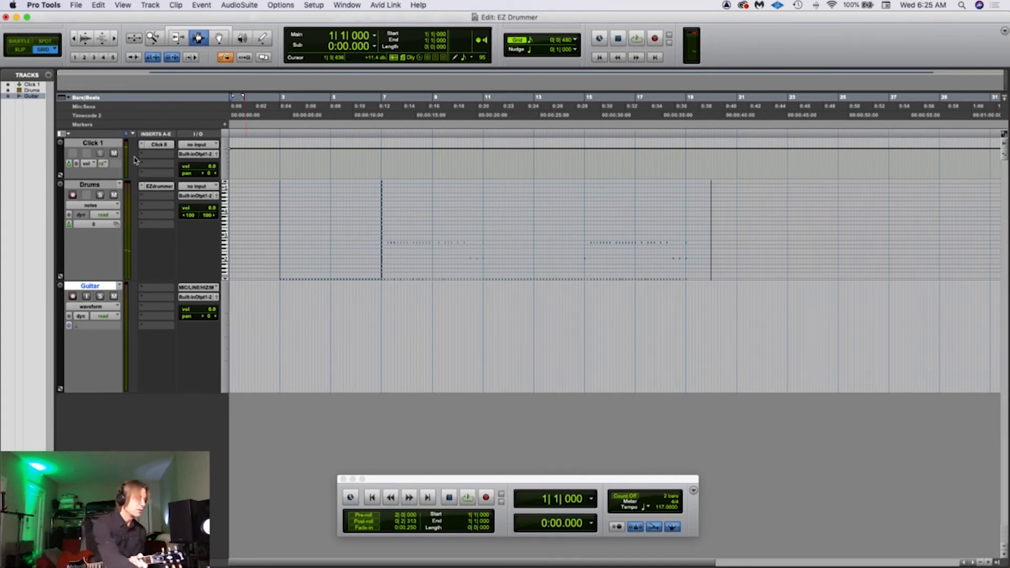
{"action": "left_click", "coordinate": [486, 497]}
{"action": "key", "text": "space"}
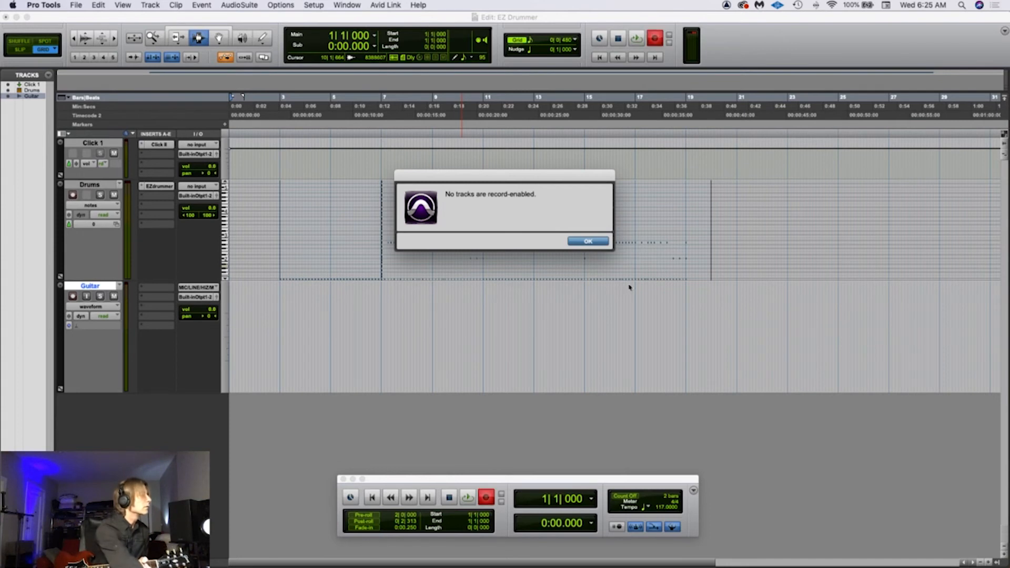
{"action": "left_click", "coordinate": [587, 241]}
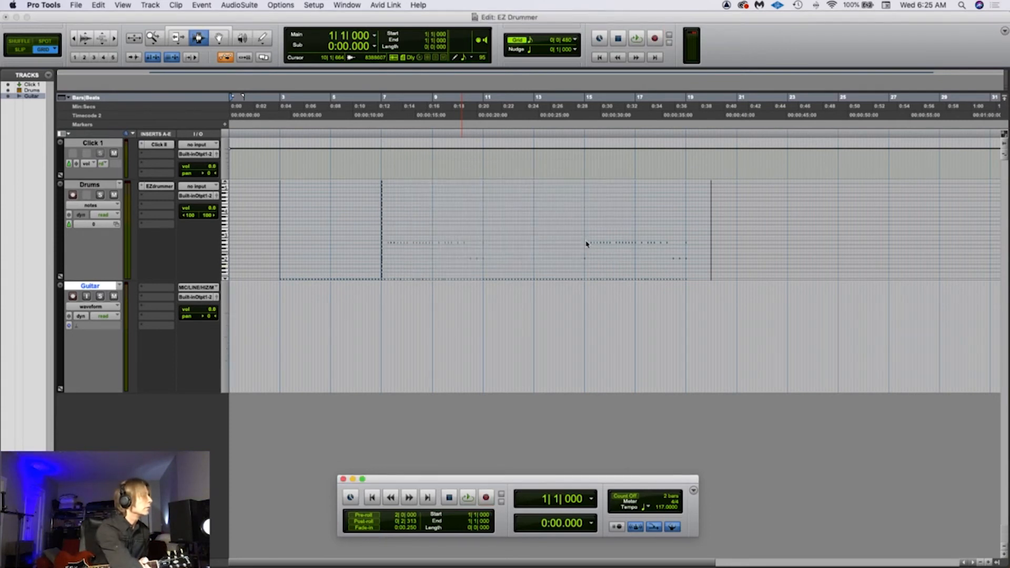
Record-enable the Guitar track and record a take from the session start to past bar 24
{"action": "left_click", "coordinate": [73, 297]}
{"action": "left_click", "coordinate": [485, 497]}
{"action": "key", "text": "space"}
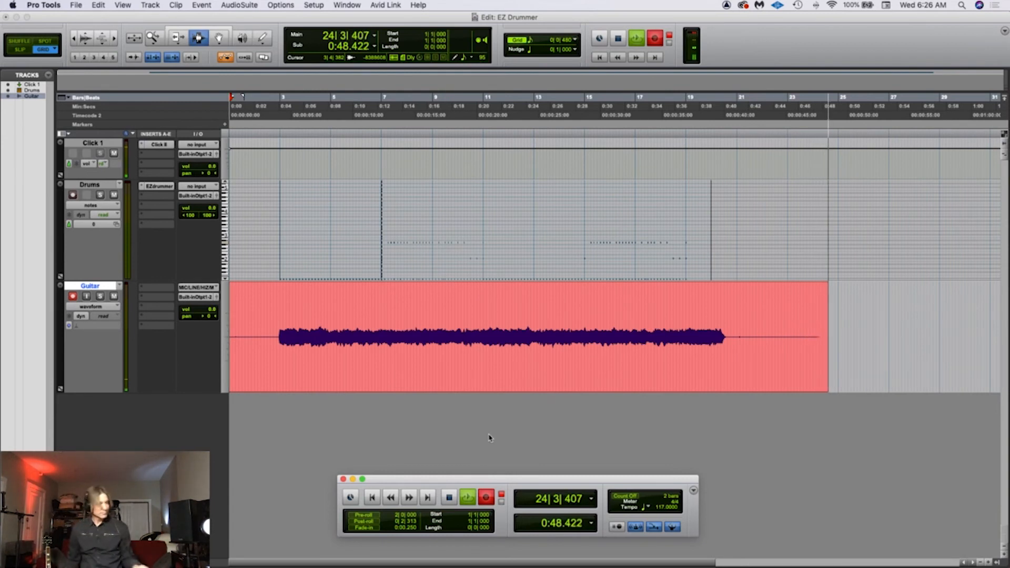
{"action": "key", "text": "space"}
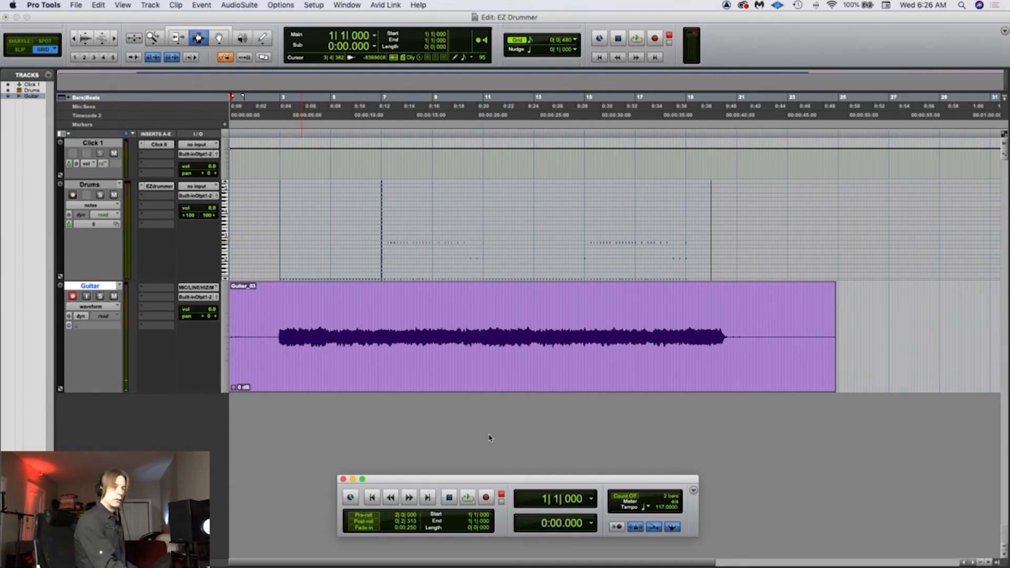
In the Mix window, disarm the Guitar track, mute Click 1 and play the recording back from the start
{"action": "key", "text": "super+equal"}
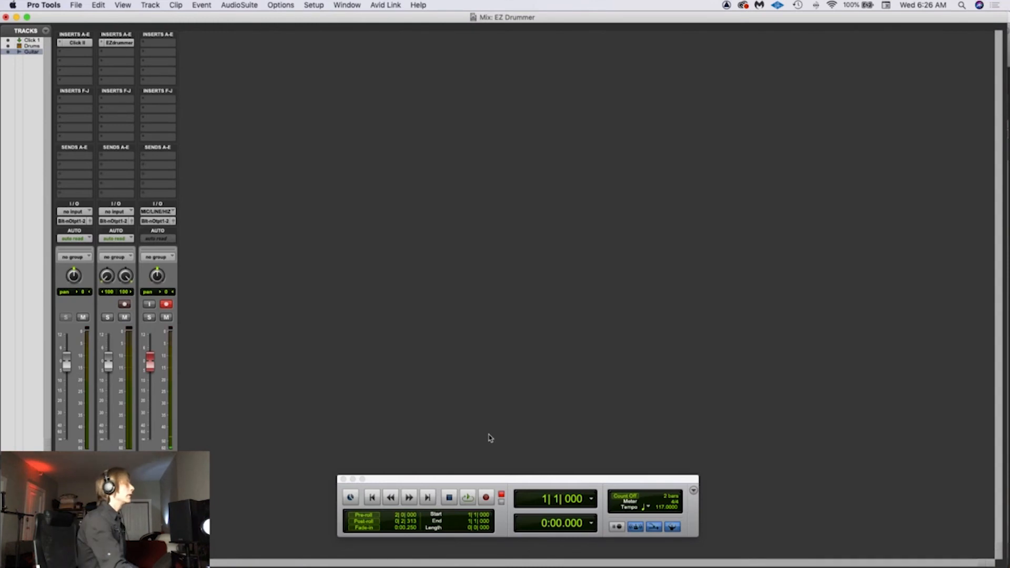
{"action": "left_click", "coordinate": [166, 303]}
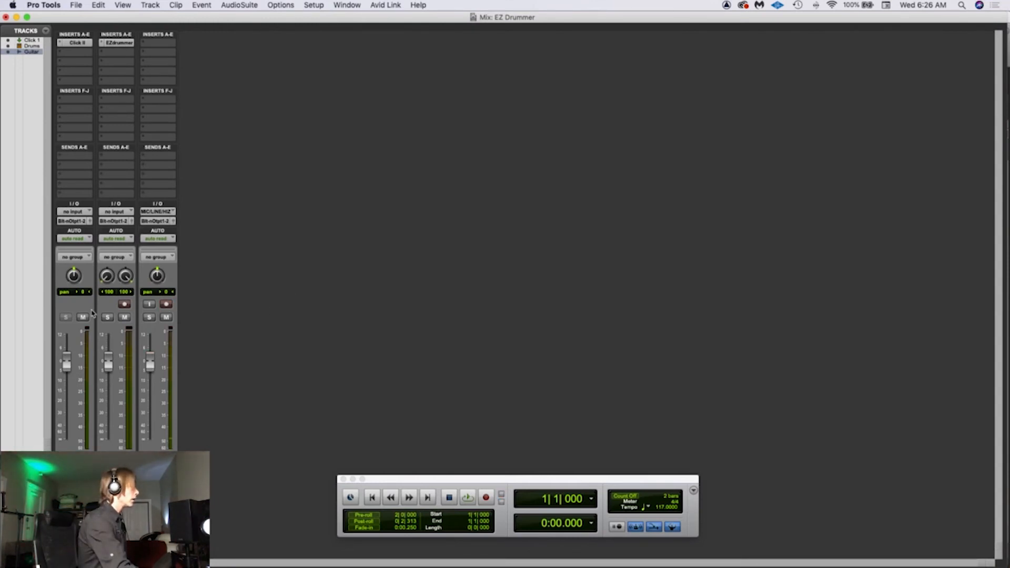
{"action": "key", "text": "space"}
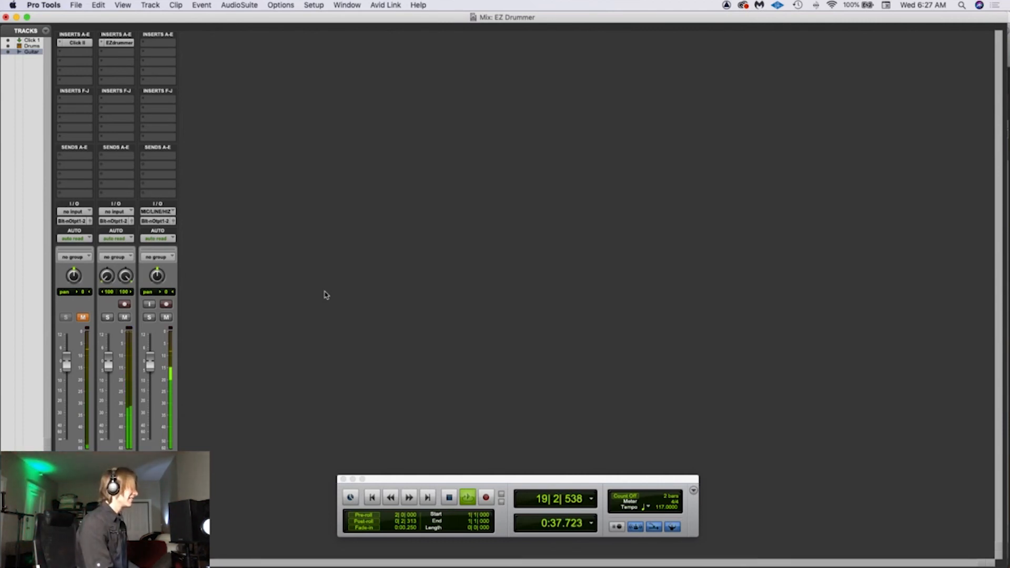
{"action": "key", "text": "space"}
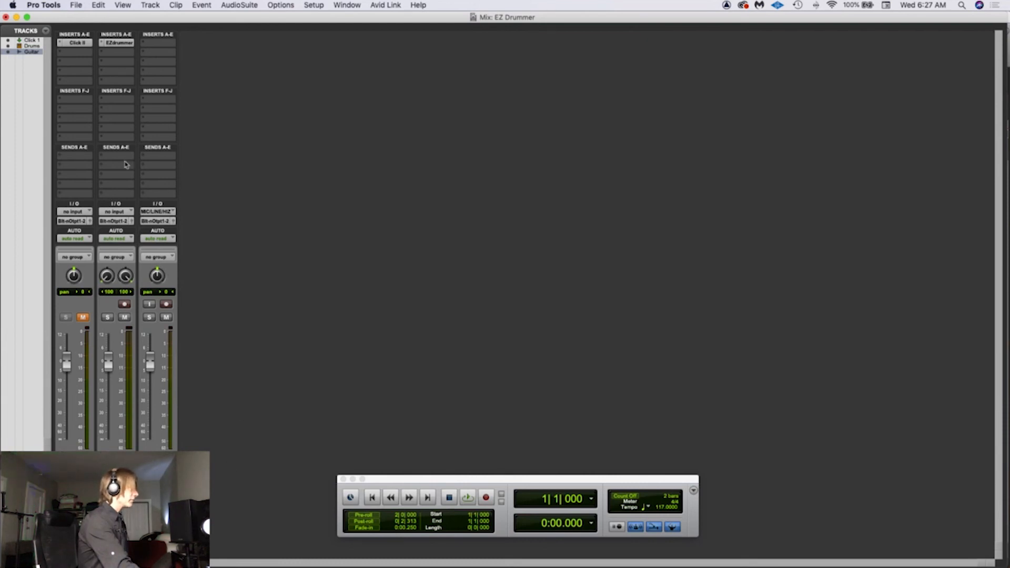
Open EZdrummer on the Drums track, centre its window and view its mixer during playback
{"action": "left_click", "coordinate": [116, 42]}
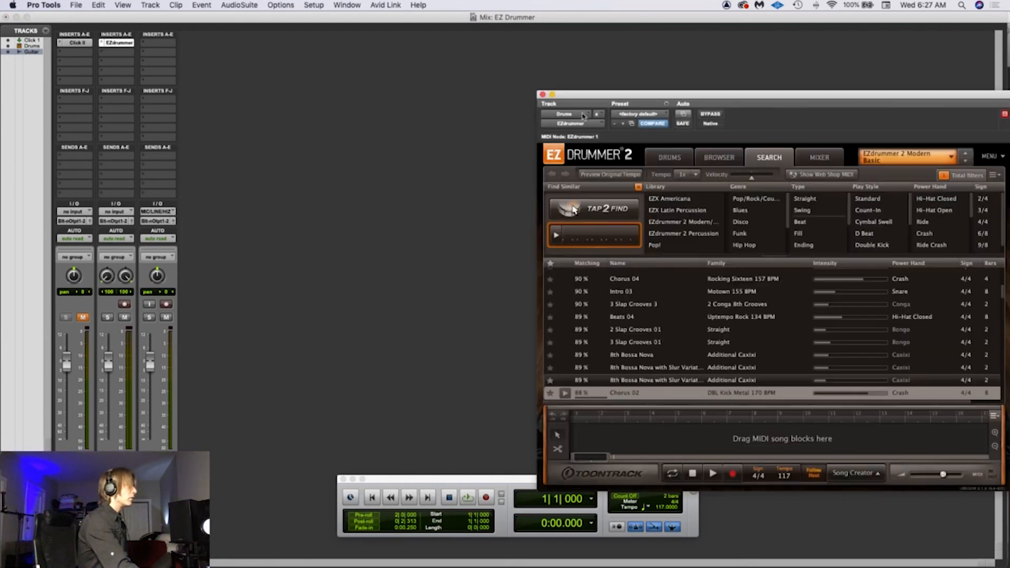
{"action": "left_click_drag", "start_coordinate": [604, 89], "coordinate": [581, 52]}
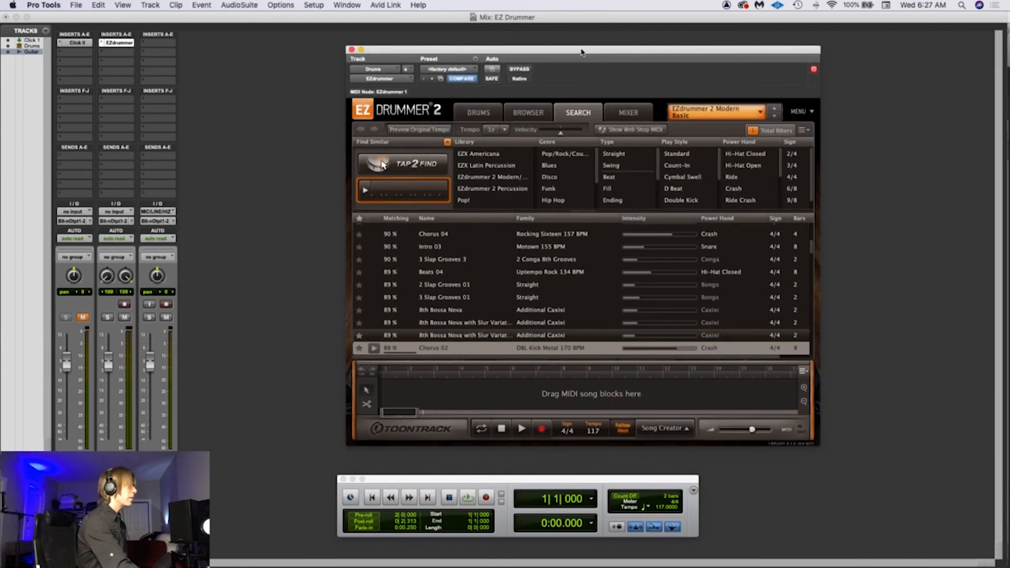
{"action": "left_click", "coordinate": [621, 113]}
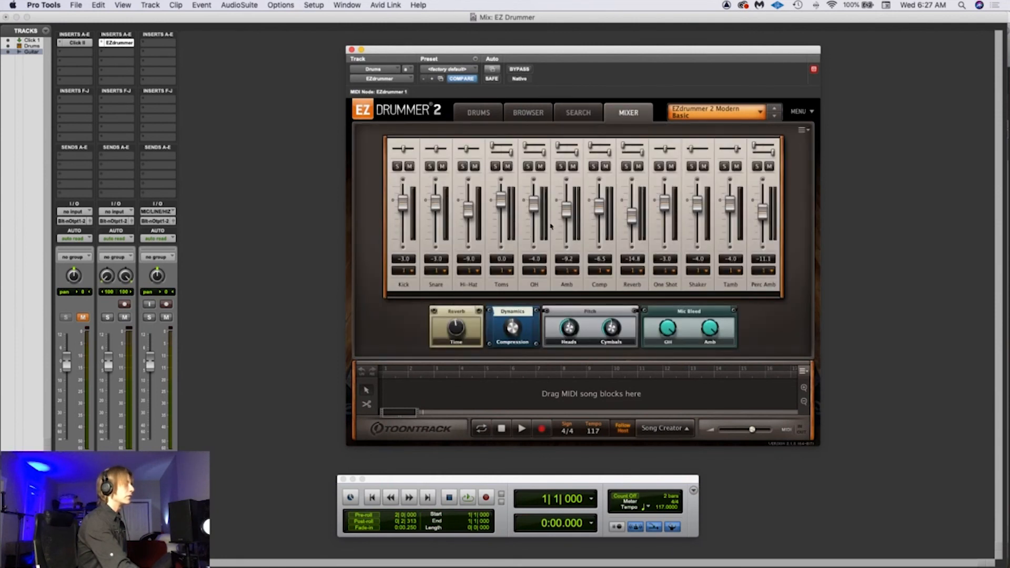
{"action": "key", "text": "space"}
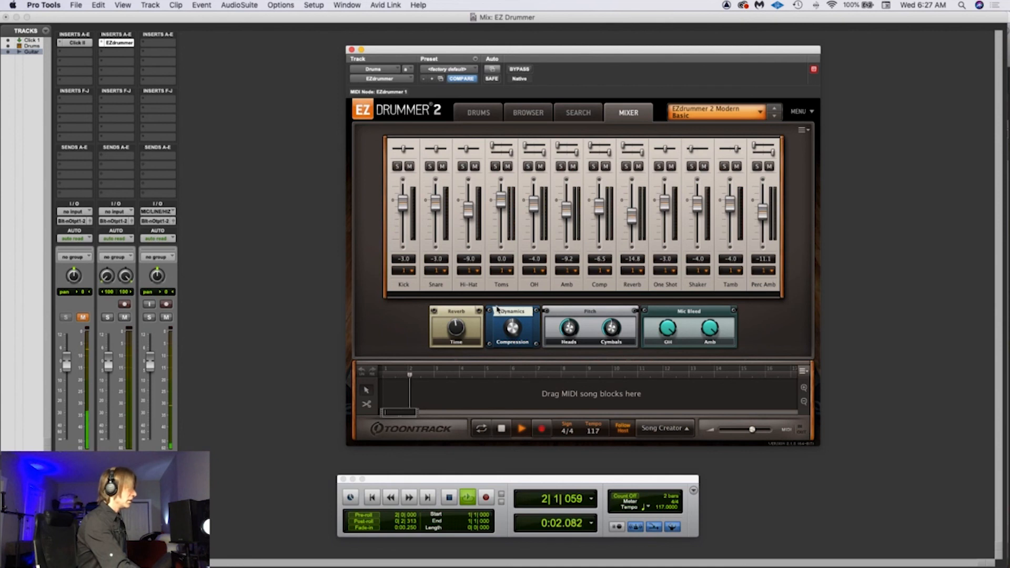
Mute the Guitar track to hear the drums alone, close the EZdrummer window and stop playback
{"action": "left_click", "coordinate": [166, 318]}
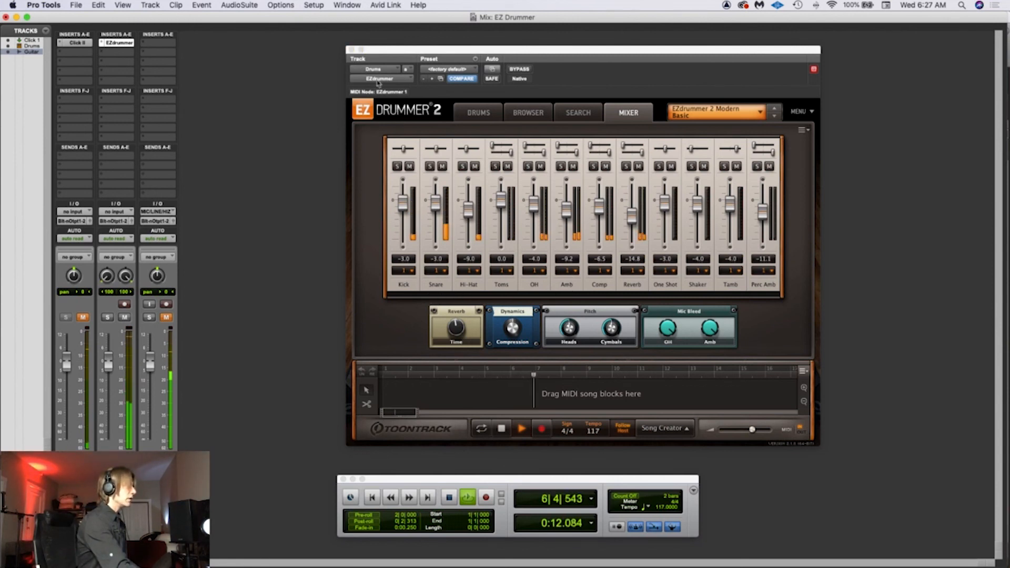
{"action": "left_click", "coordinate": [351, 49]}
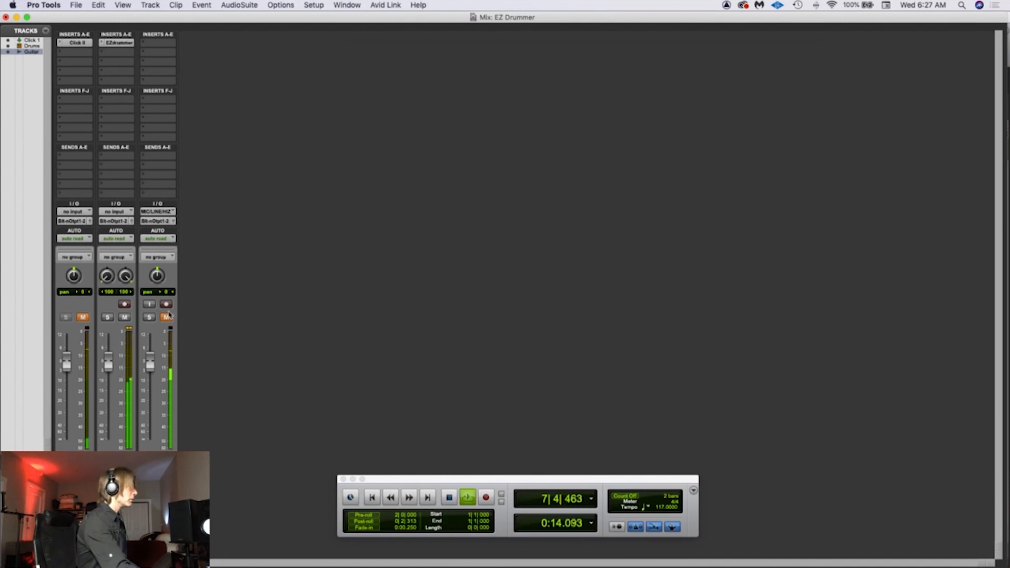
{"action": "key", "text": "space"}
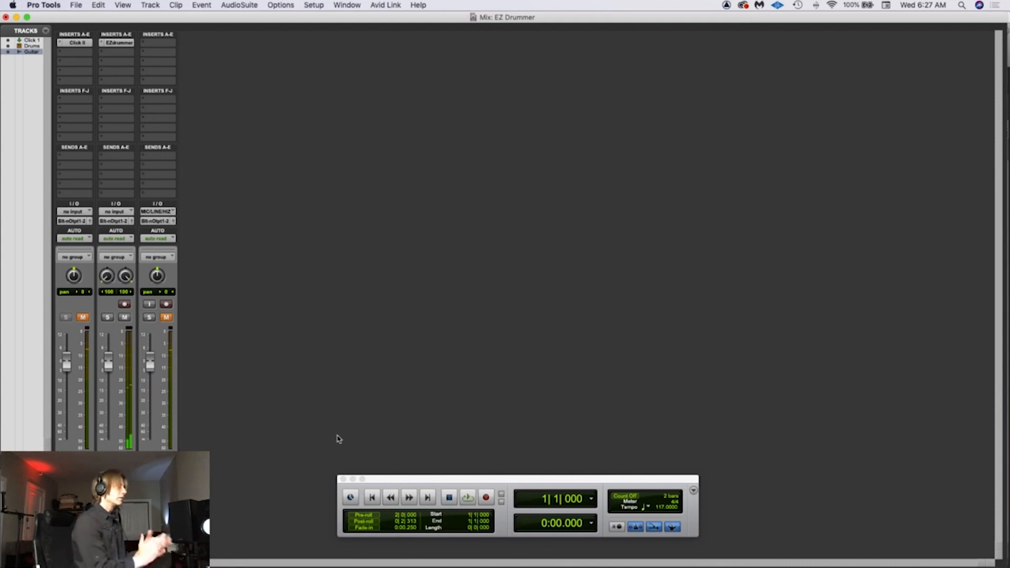